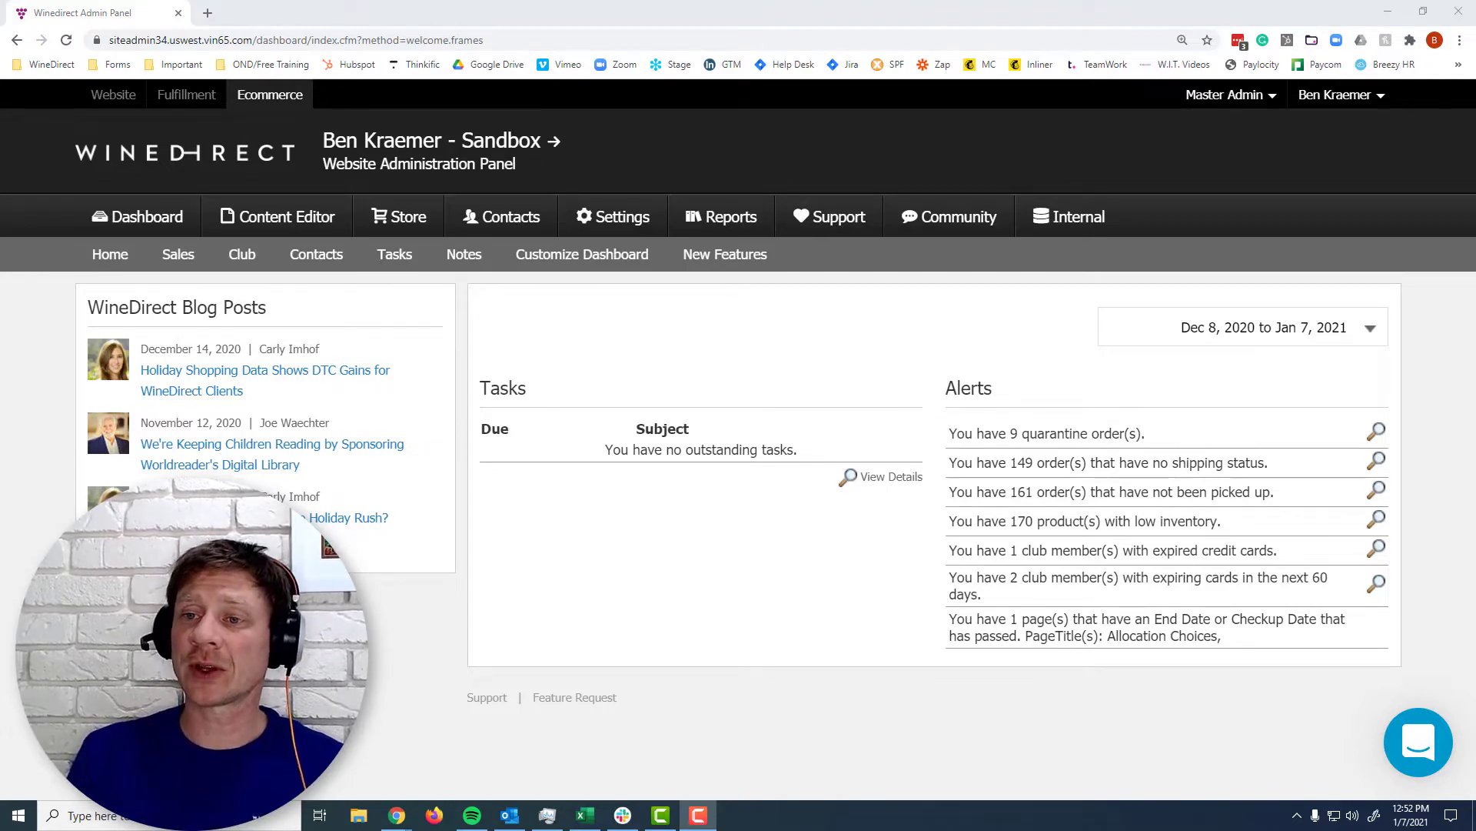
Open the most recently viewed contact's record and examine its statistics, club memberships and order history.
click(515, 216)
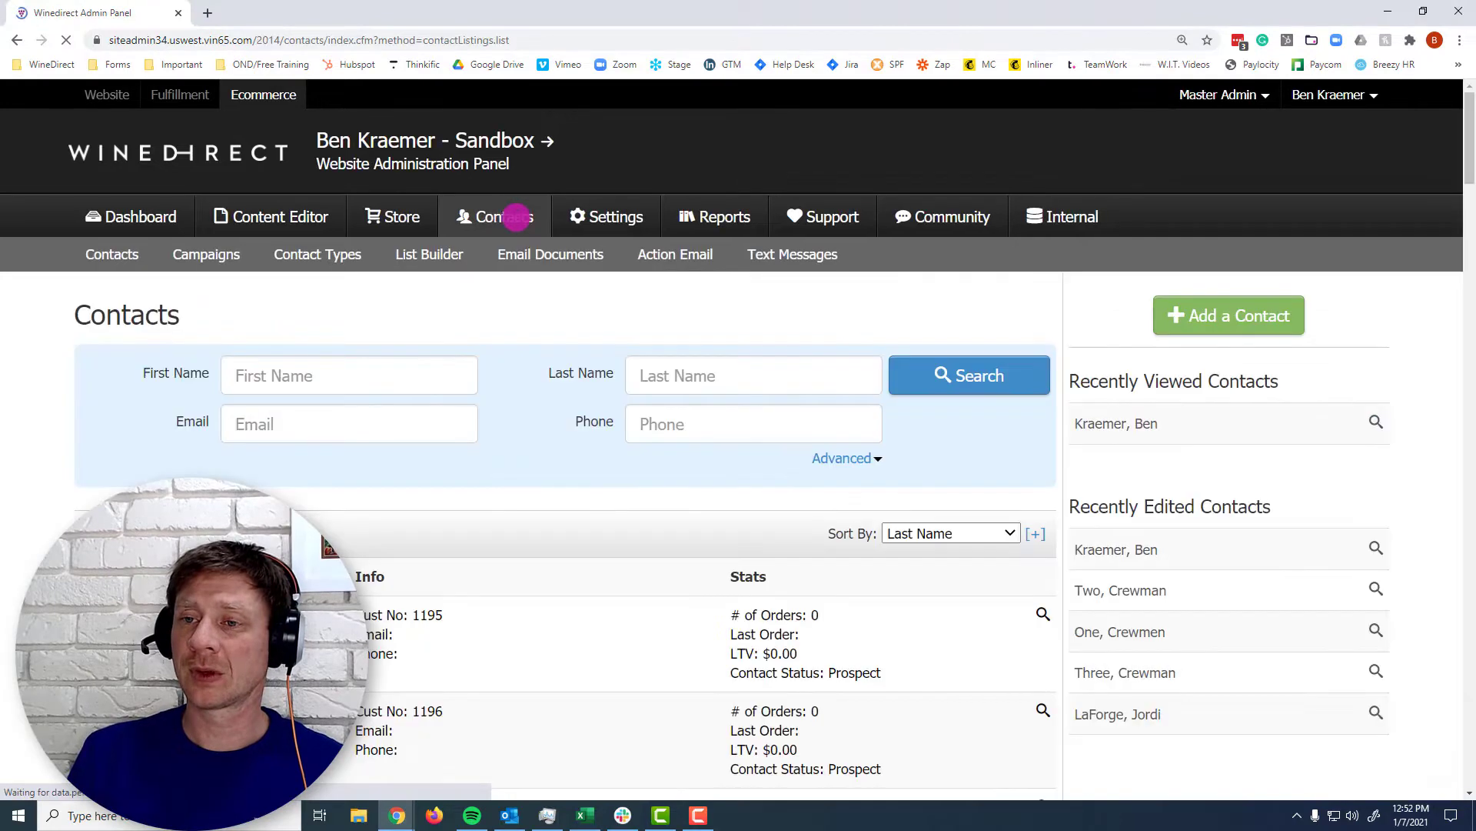
click(1093, 430)
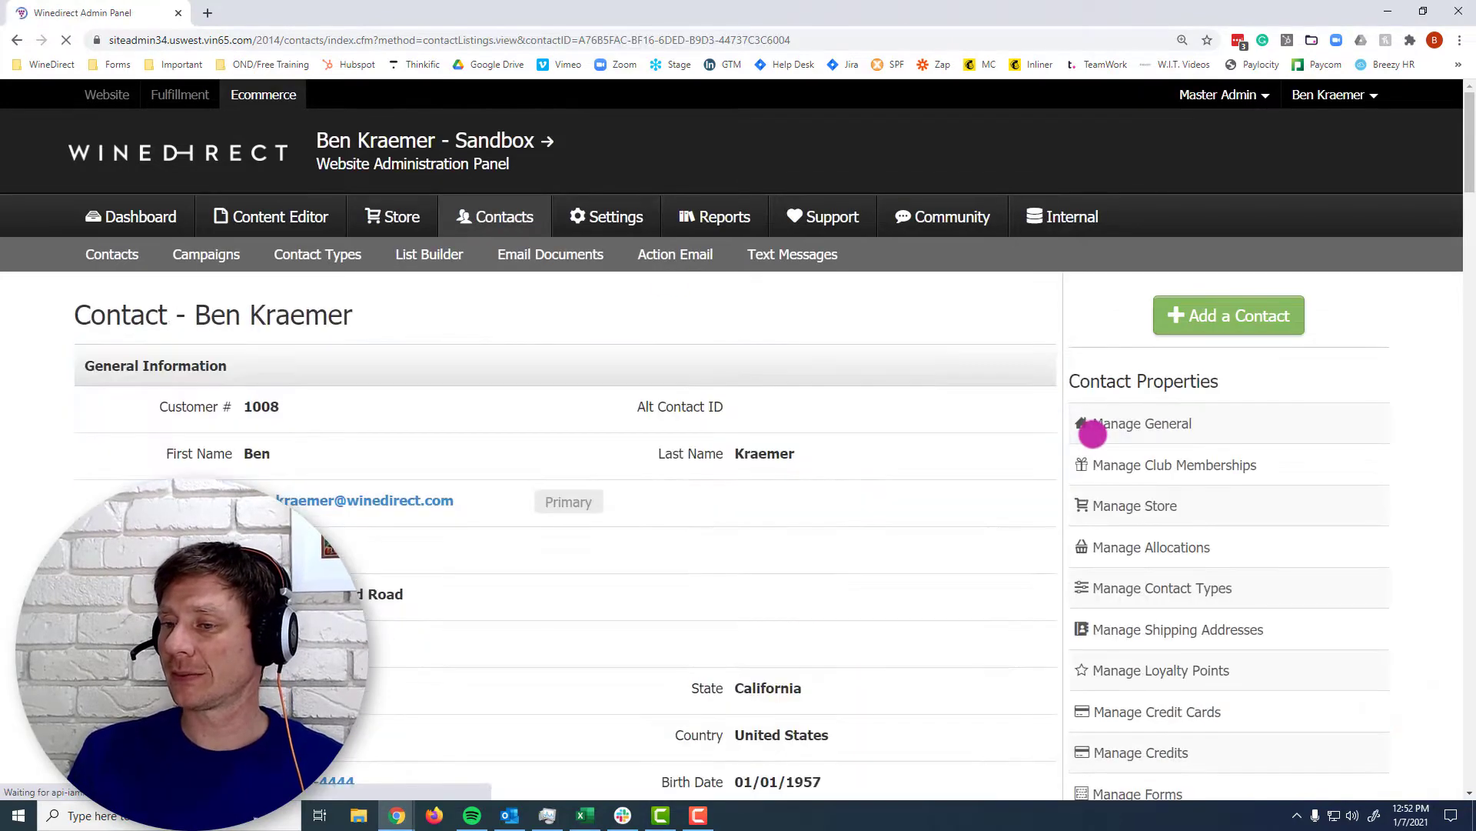
scroll(853, 556, down, 9)
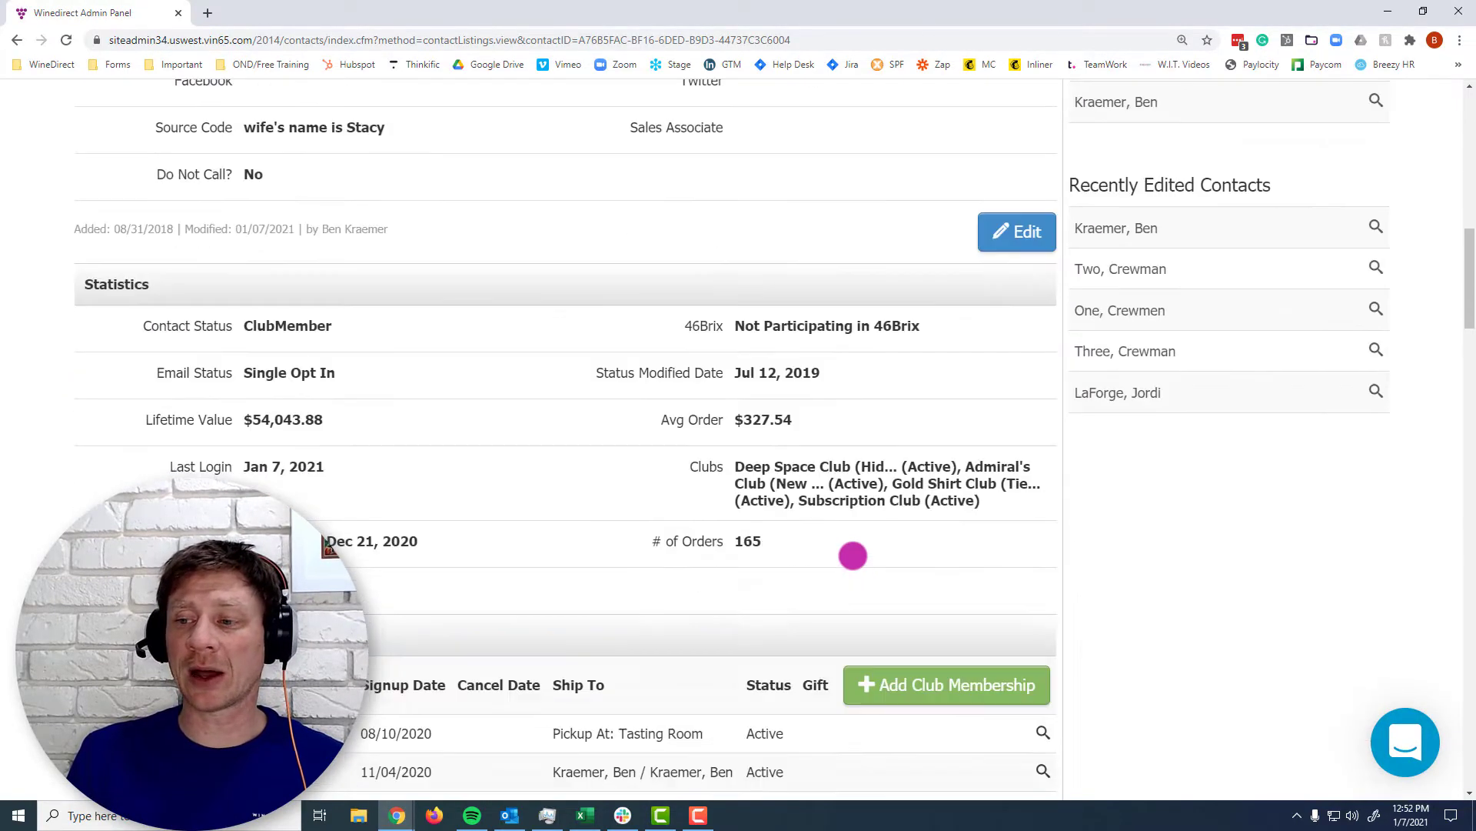
scroll(853, 555, down, 7)
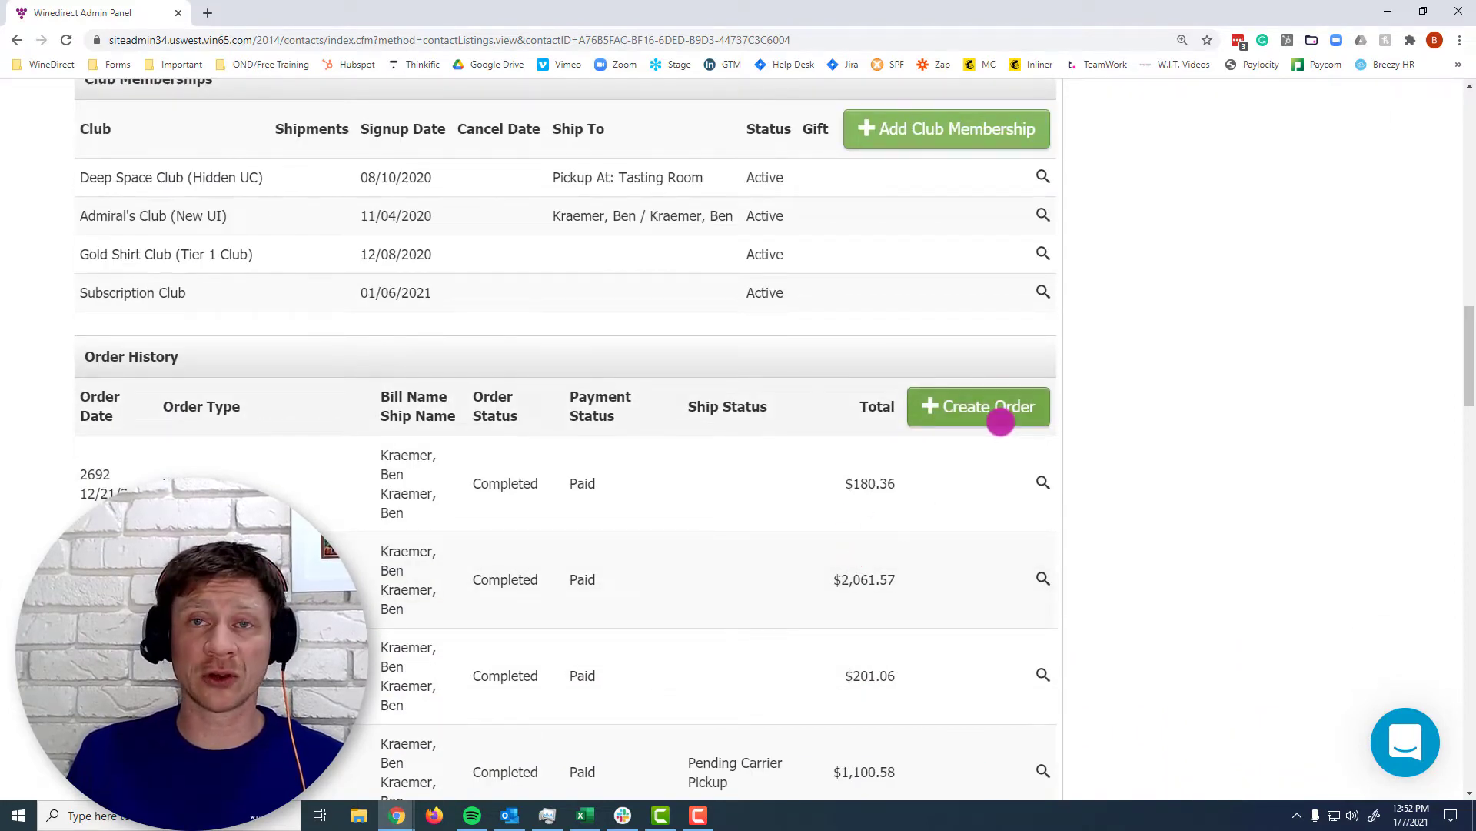
scroll(1000, 421, up, 15)
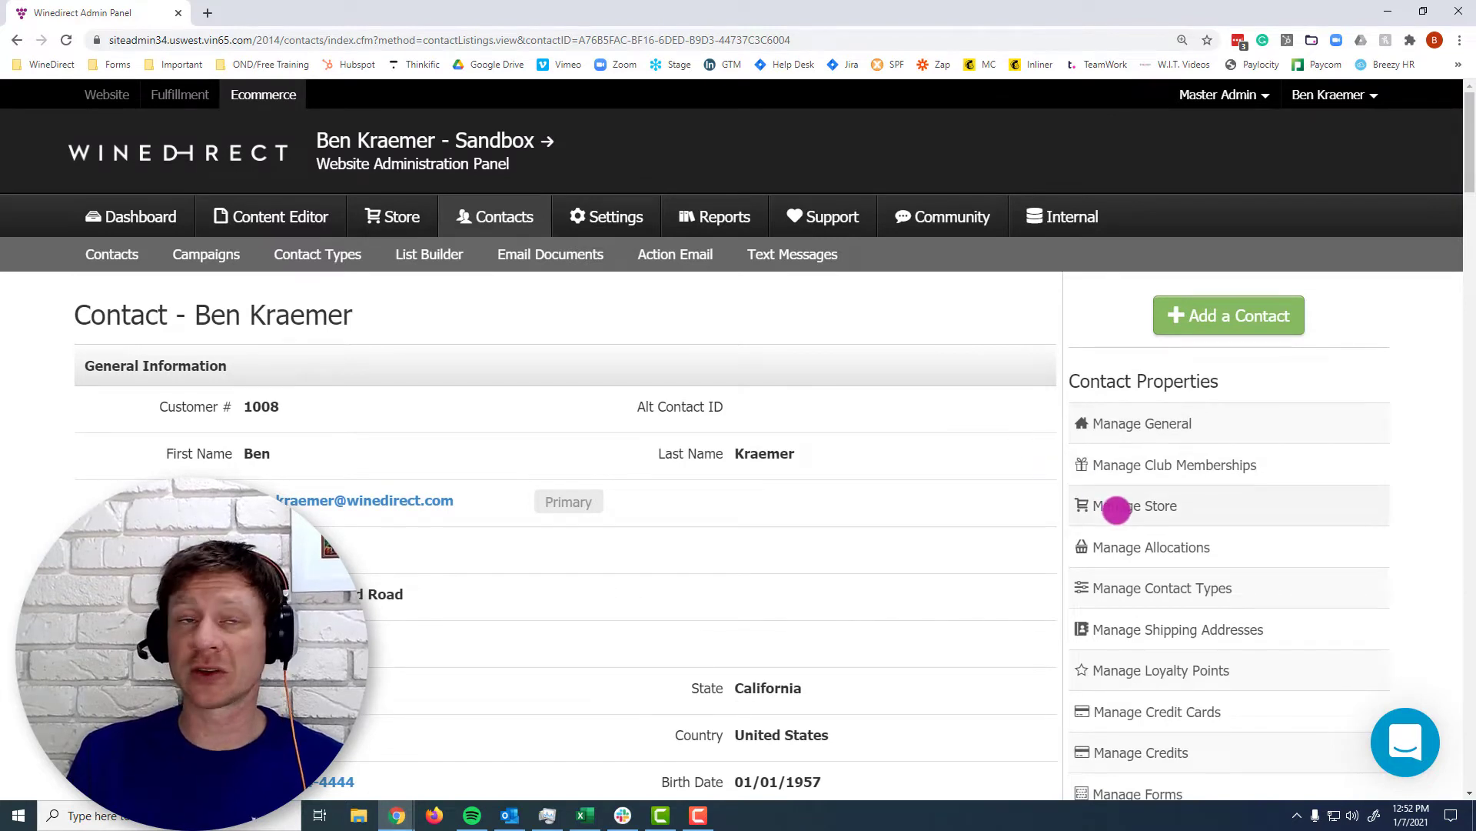
Open the contact's store details and start creating an order from the order history there.
click(1116, 509)
scroll(1117, 509, down, 2)
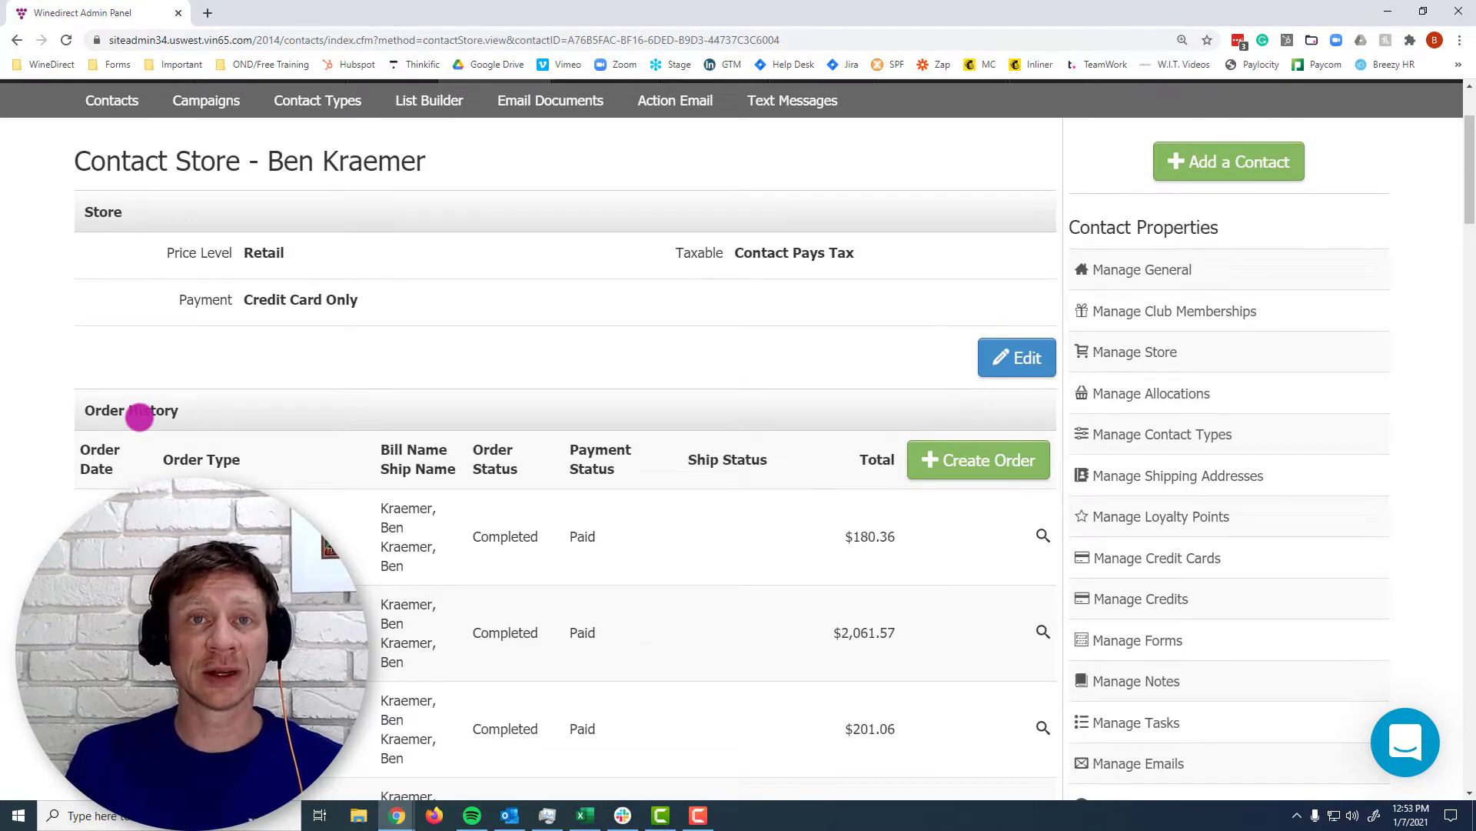
click(956, 458)
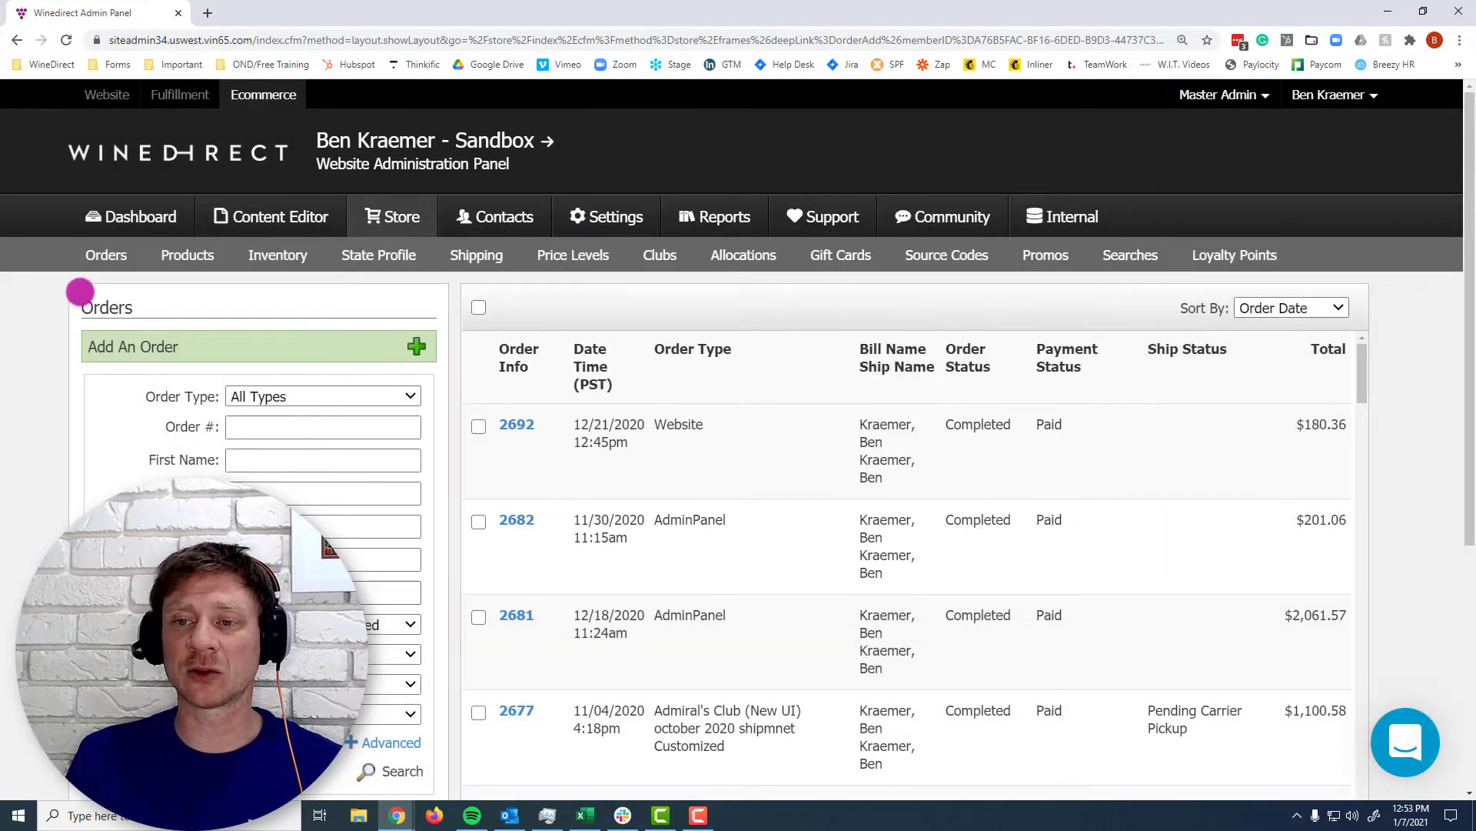
Add a new order and find its bill customer by partial first and last name, choosing the contact with company WineDirect.
mouse_move(72, 267)
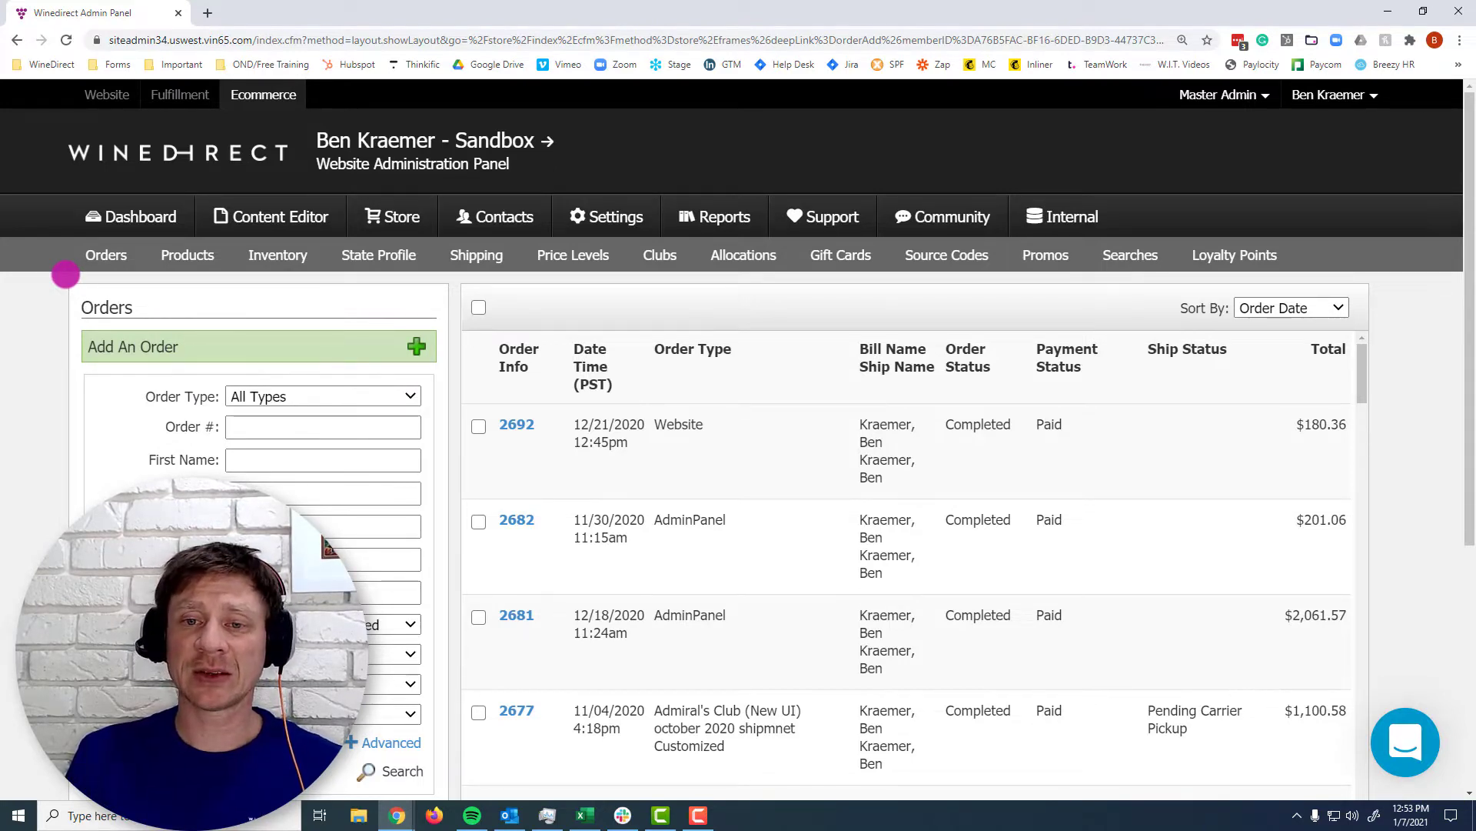
click(253, 354)
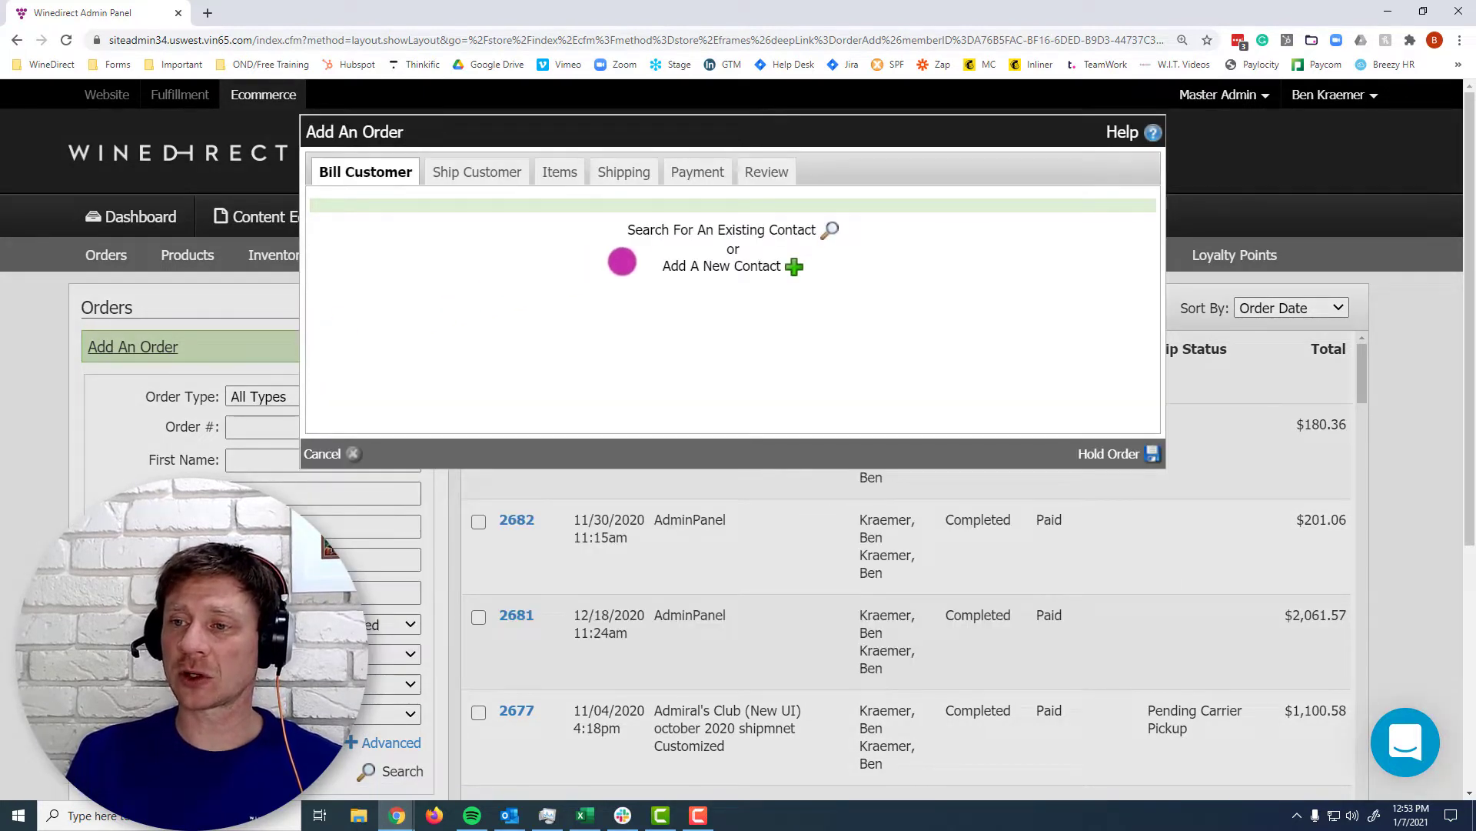
click(725, 232)
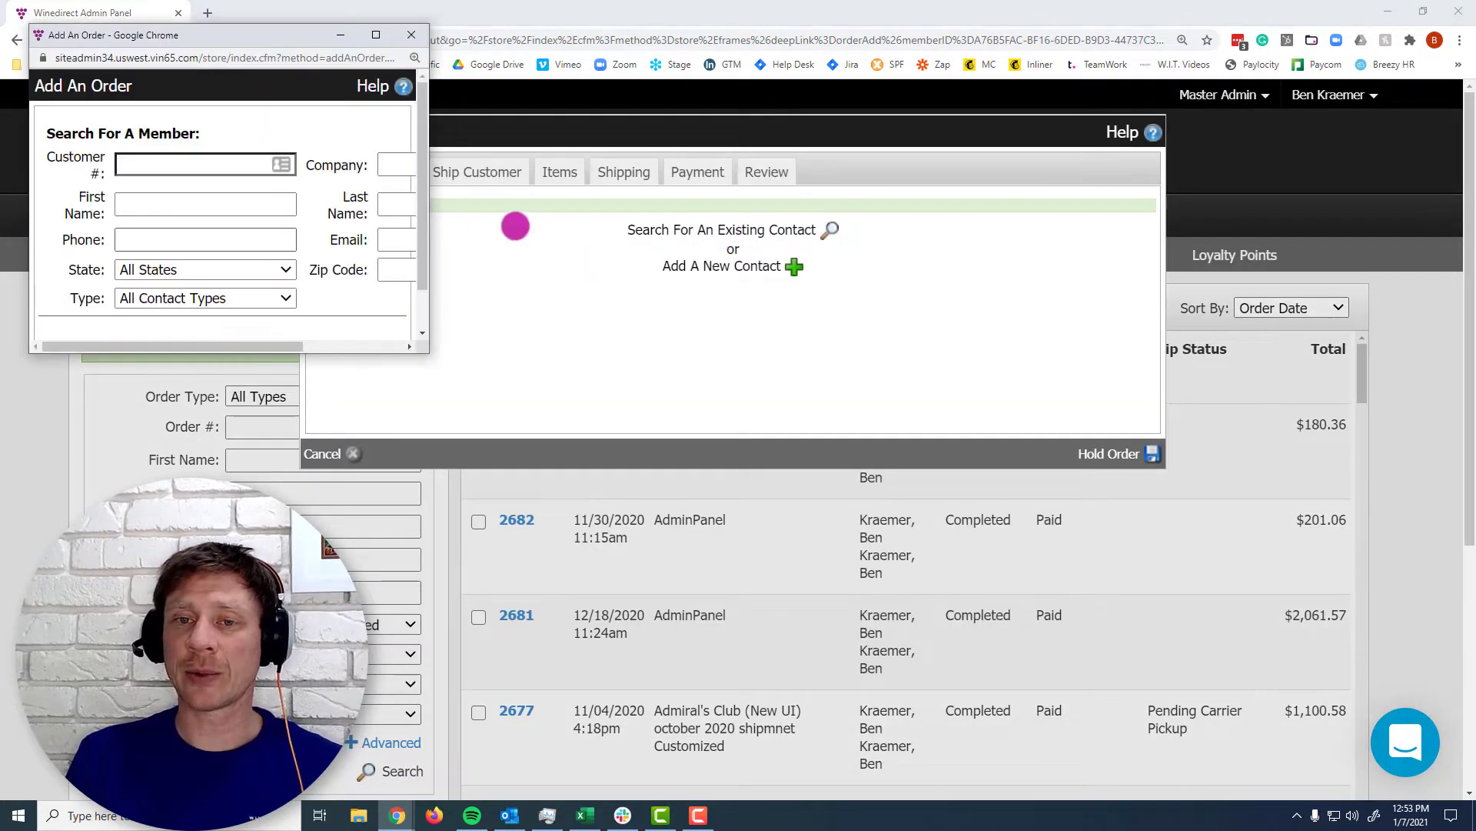
click(239, 213)
text(Ben)
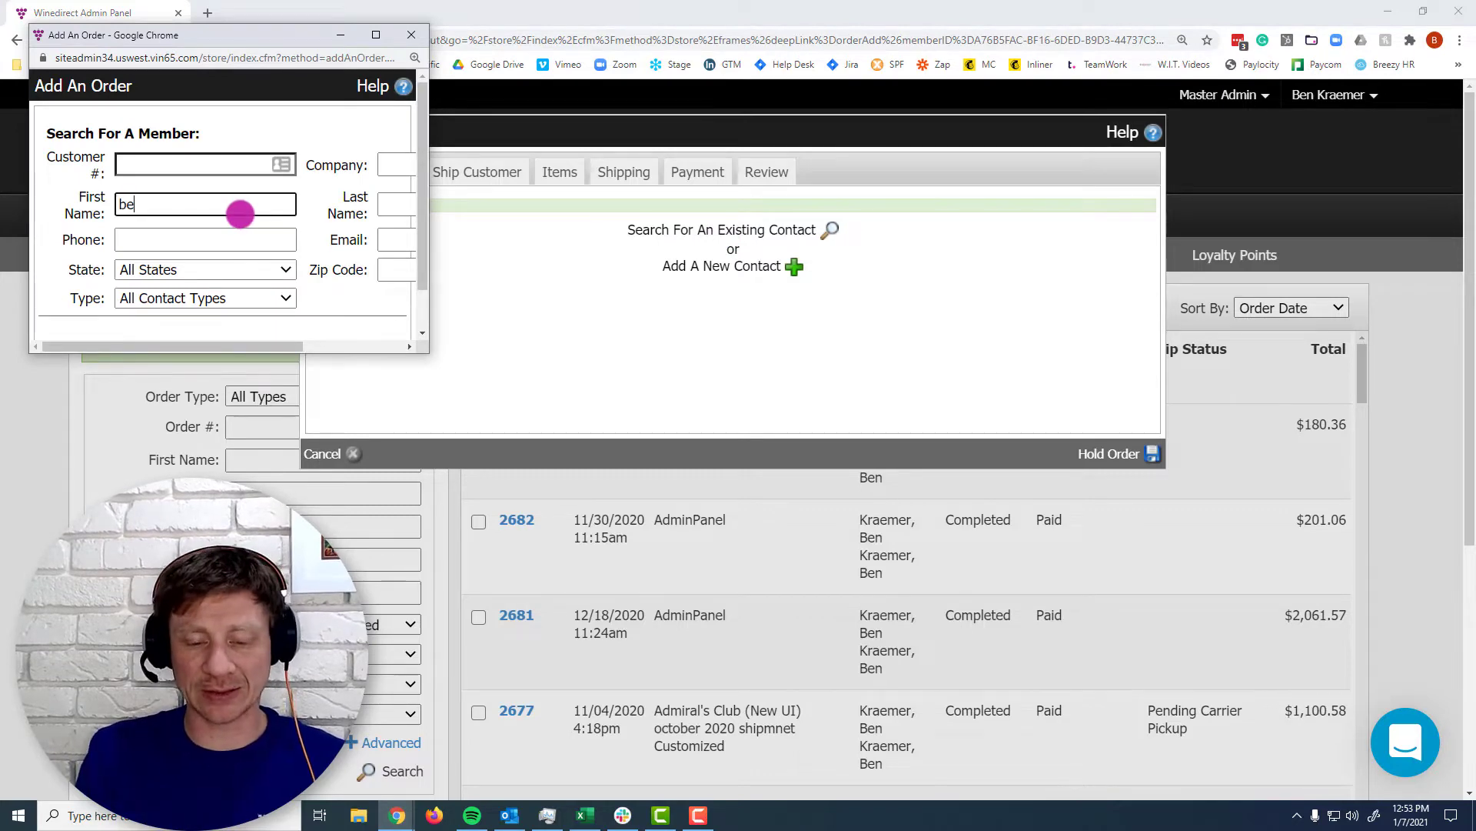
key(Tab)
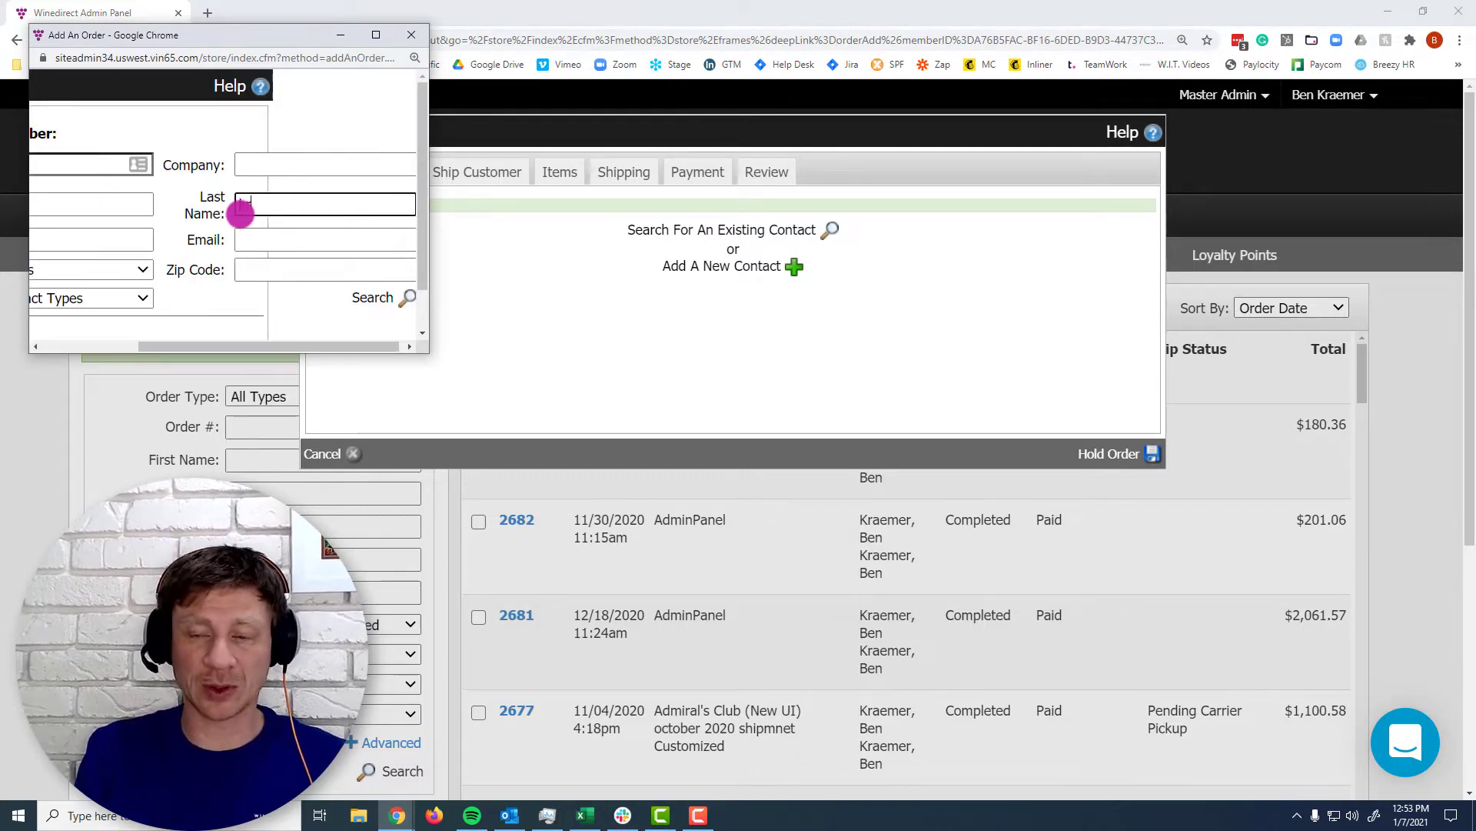
text(kr)
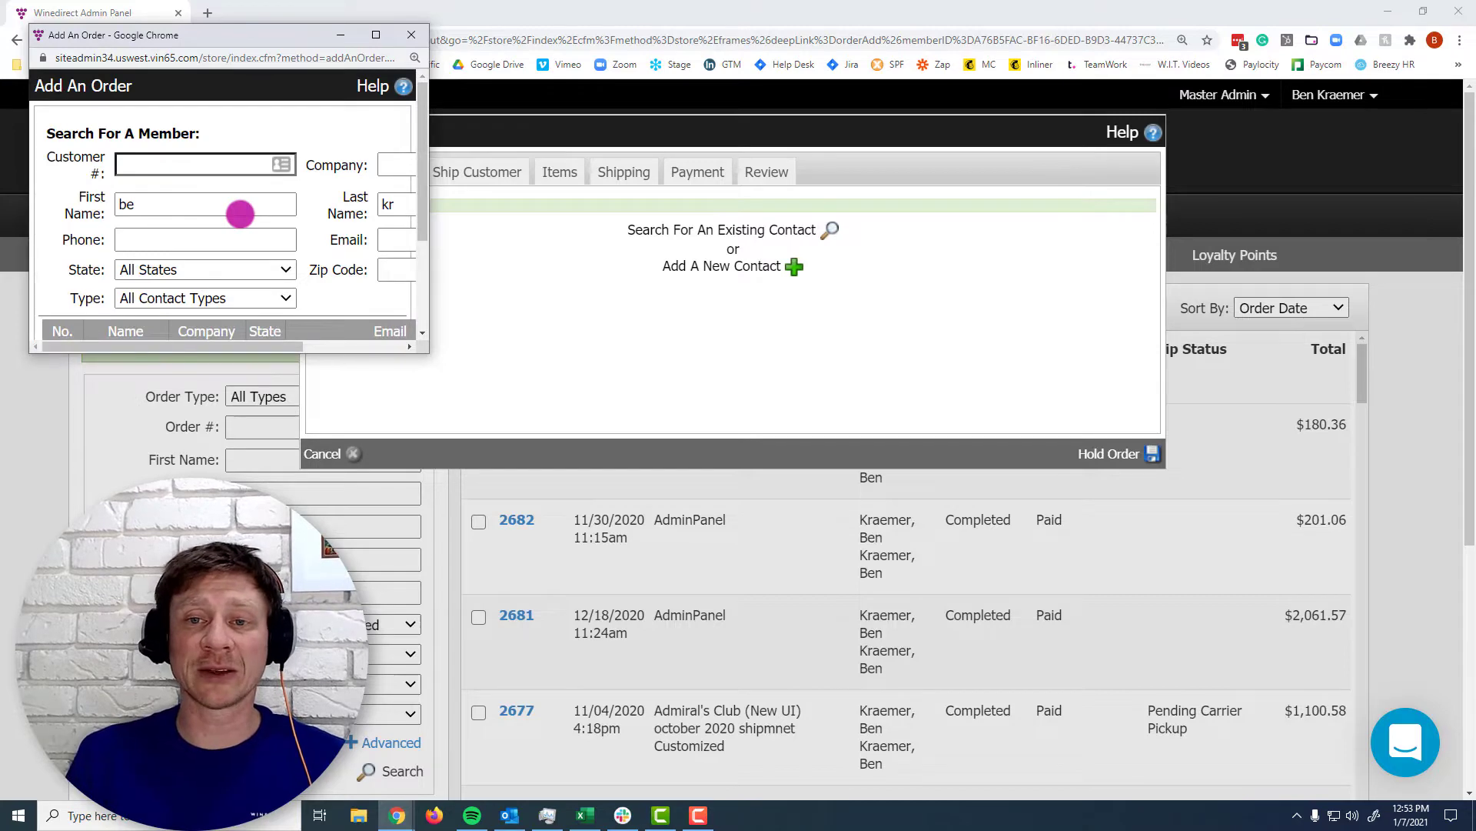
scroll(240, 214, down, 2)
double_click(224, 213)
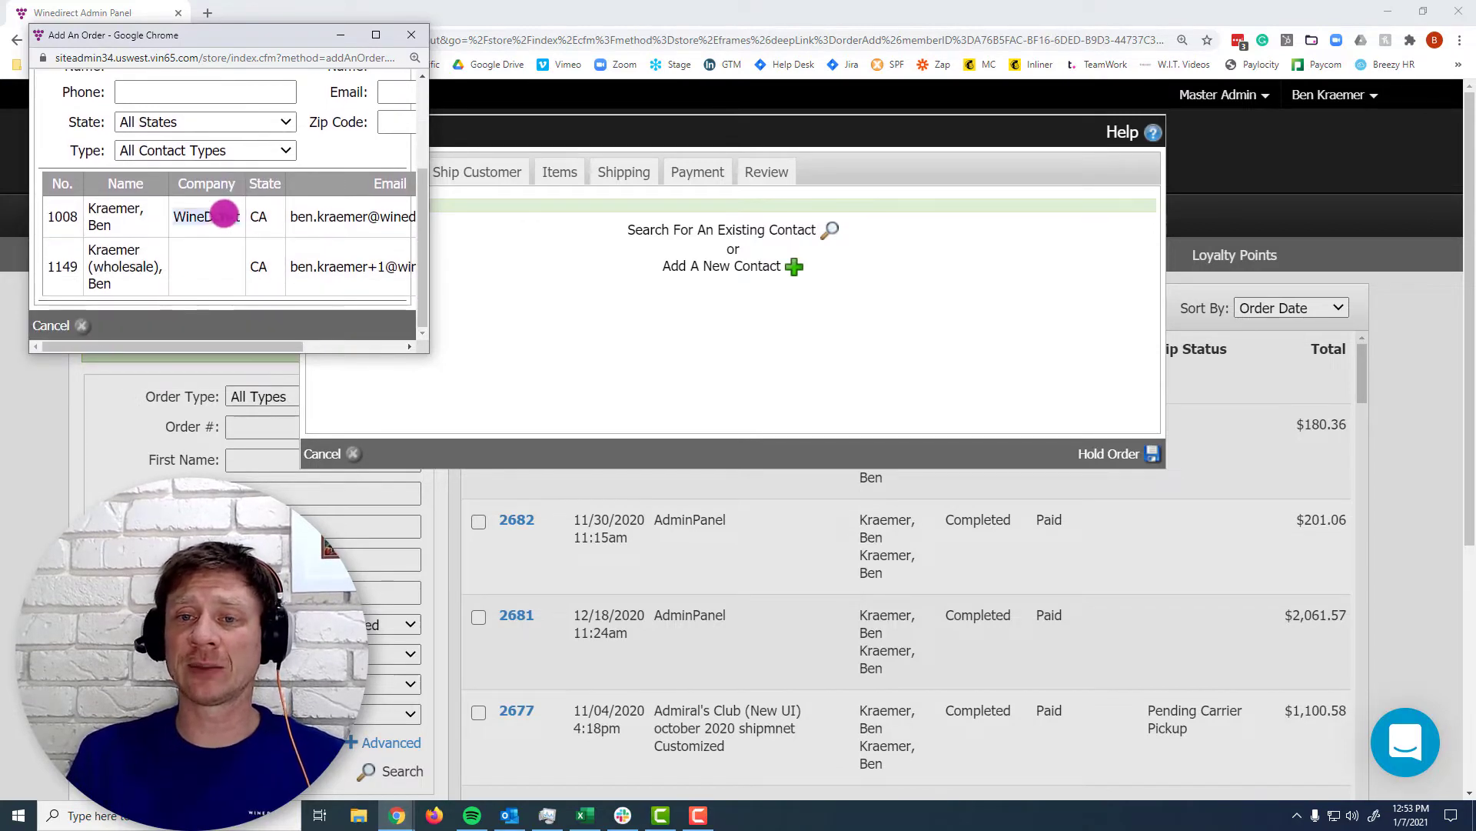
click(119, 211)
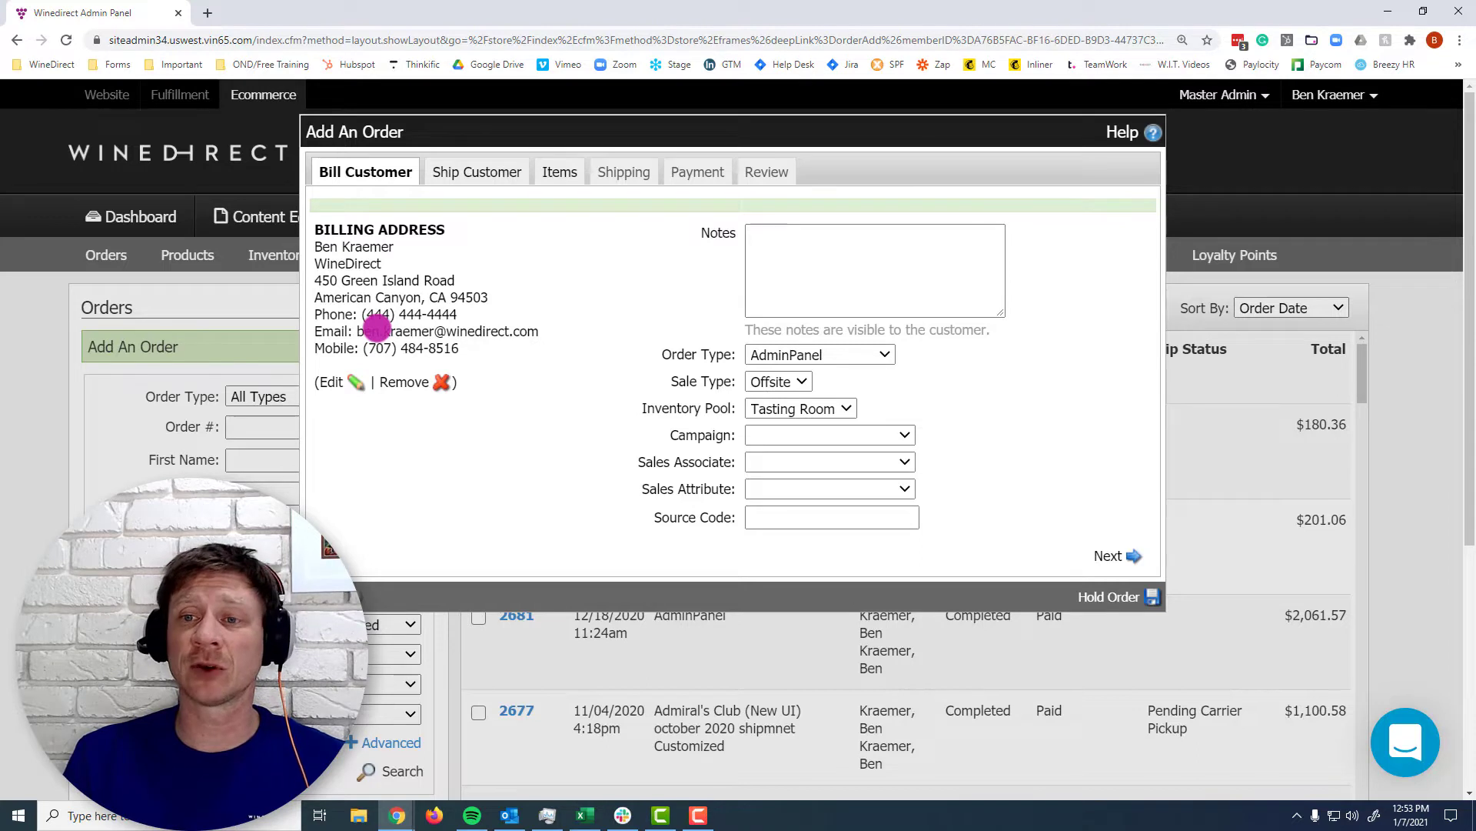
Examine the order's notes field and the options for order type, sale type and inventory pool.
click(768, 252)
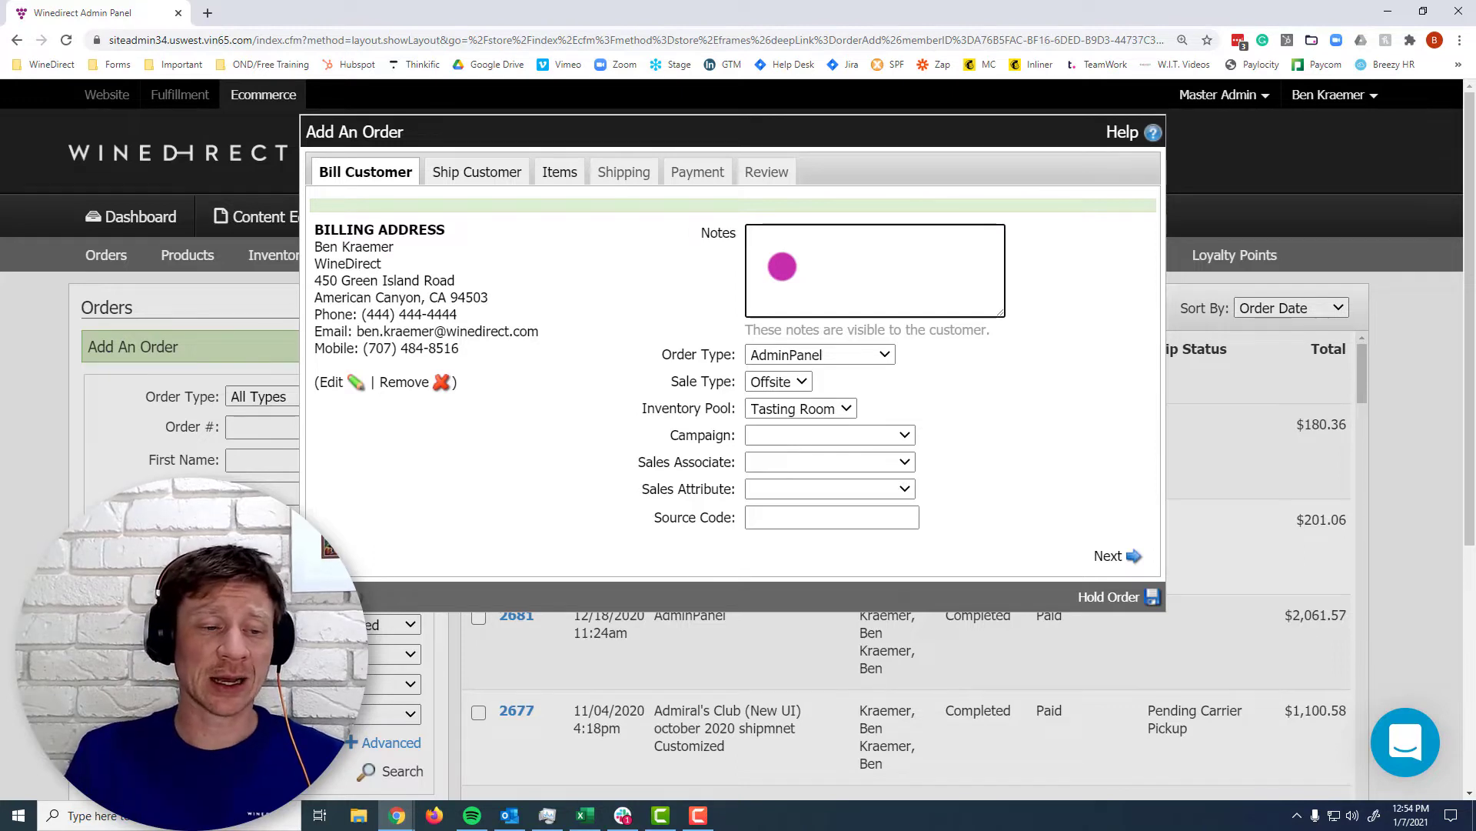
drag(724, 232, 1035, 320)
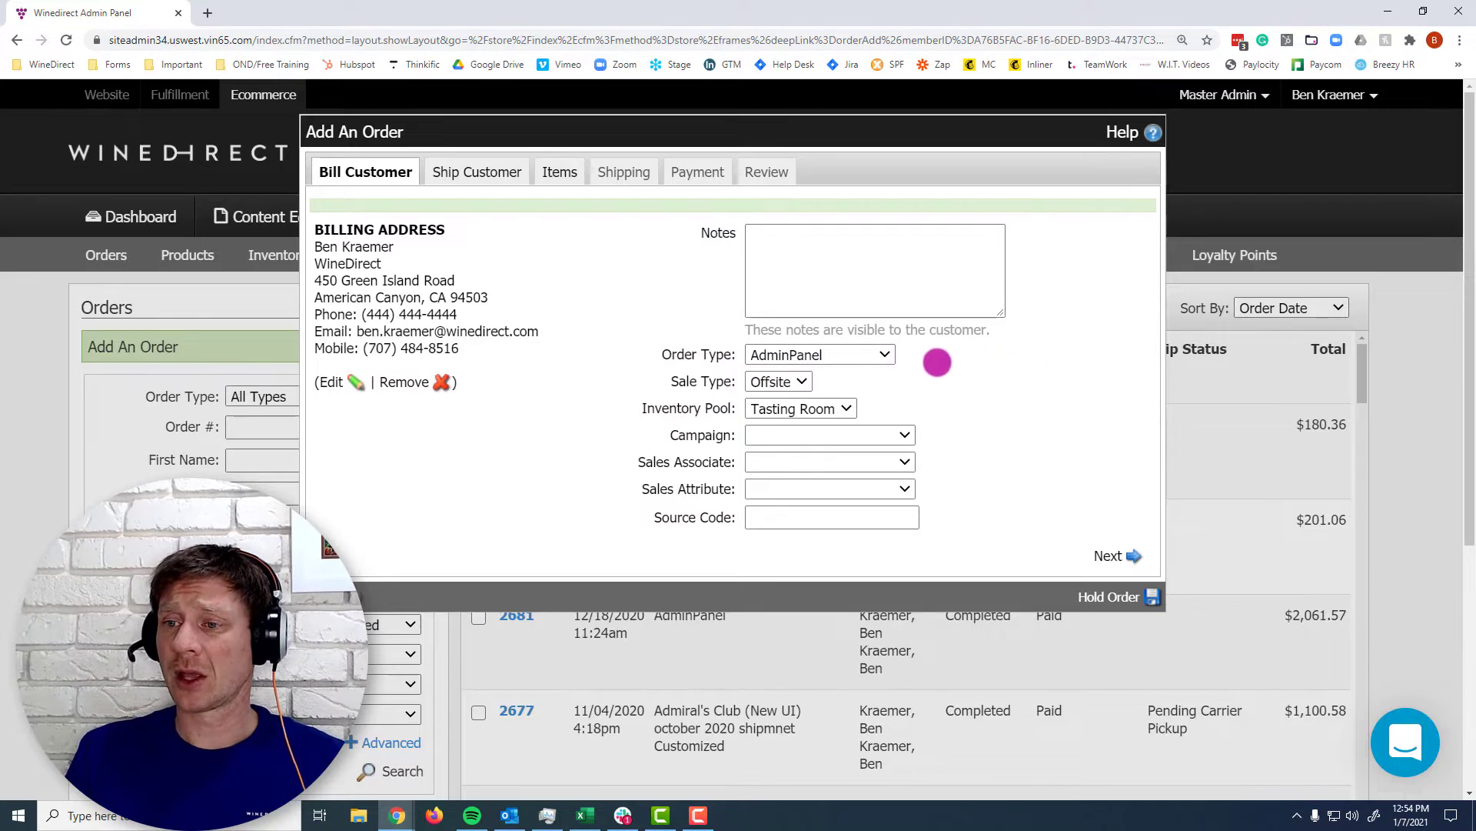
click(890, 358)
click(895, 362)
click(802, 381)
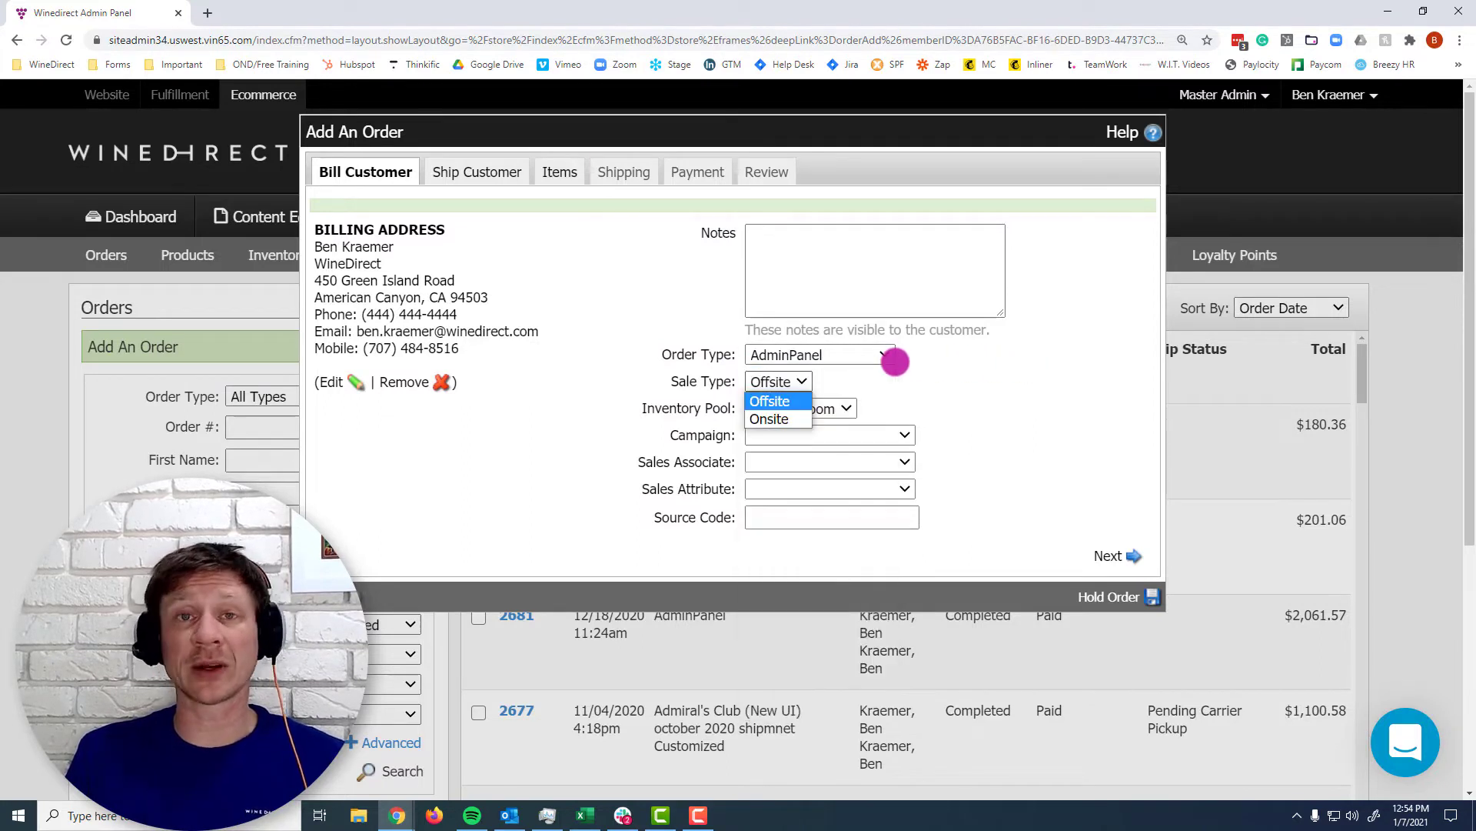
click(829, 387)
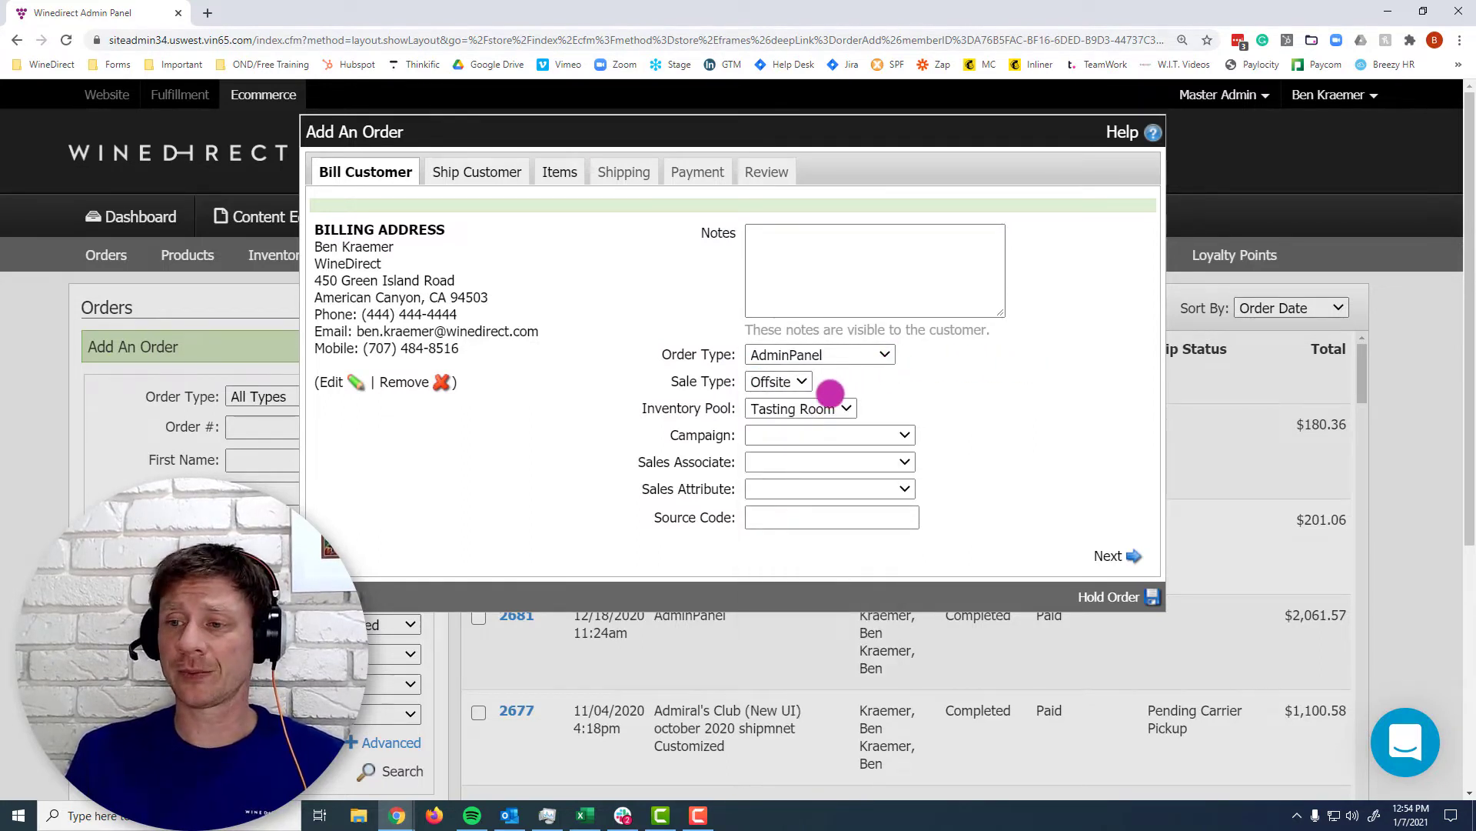
click(825, 408)
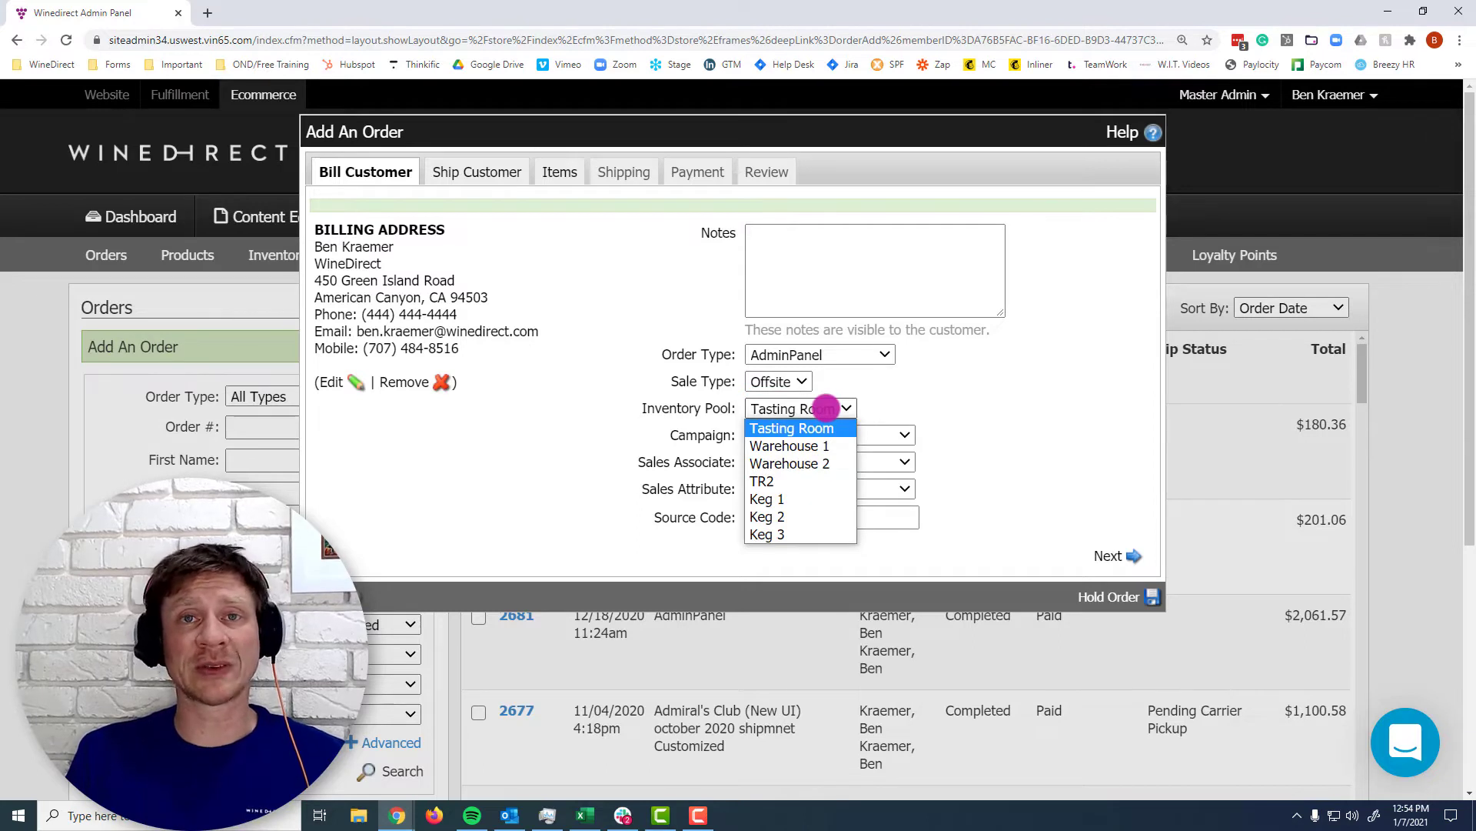
click(914, 407)
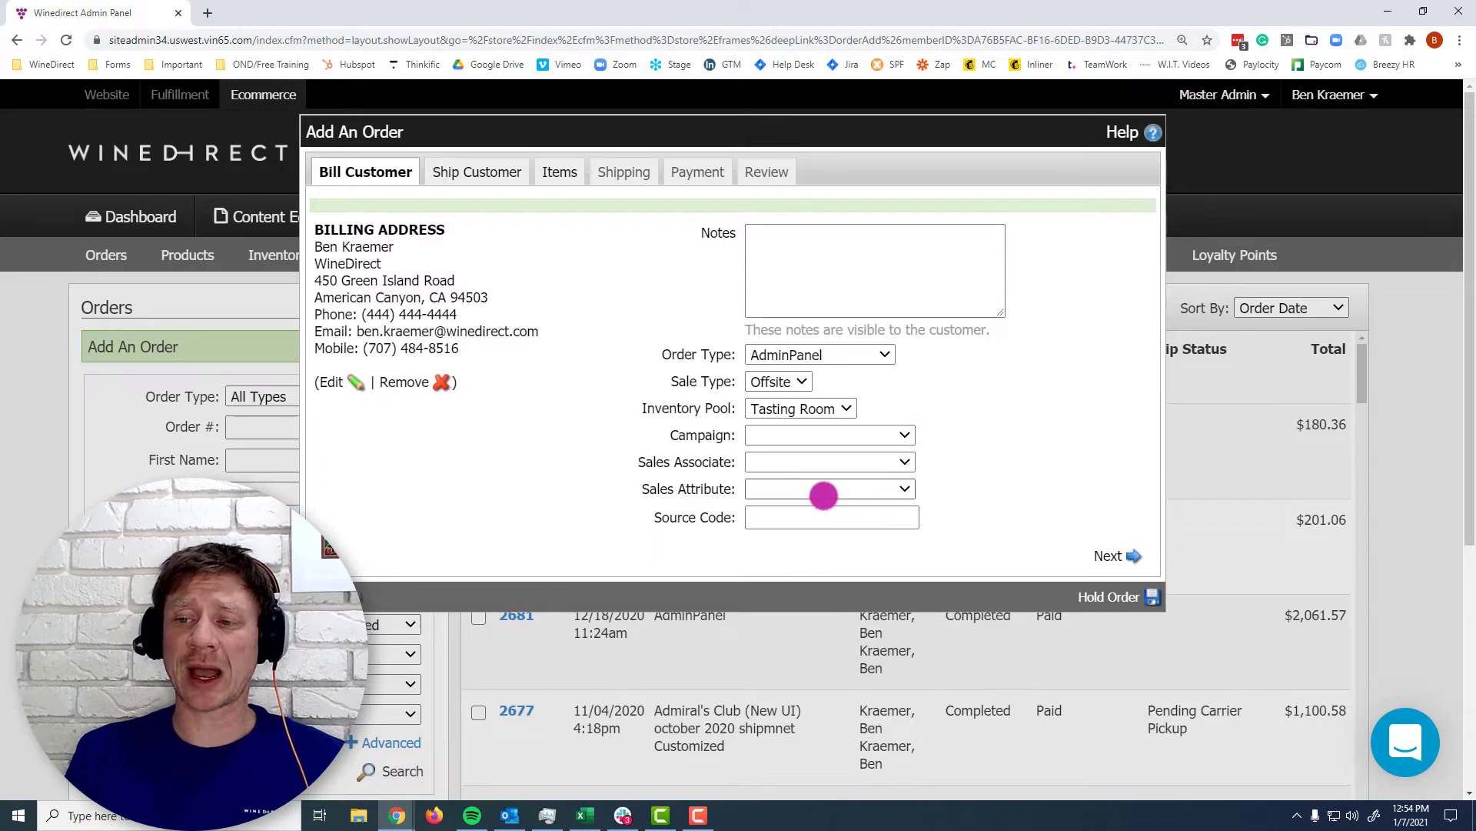
Set the order's sales attribute to Tour Goups.
click(824, 492)
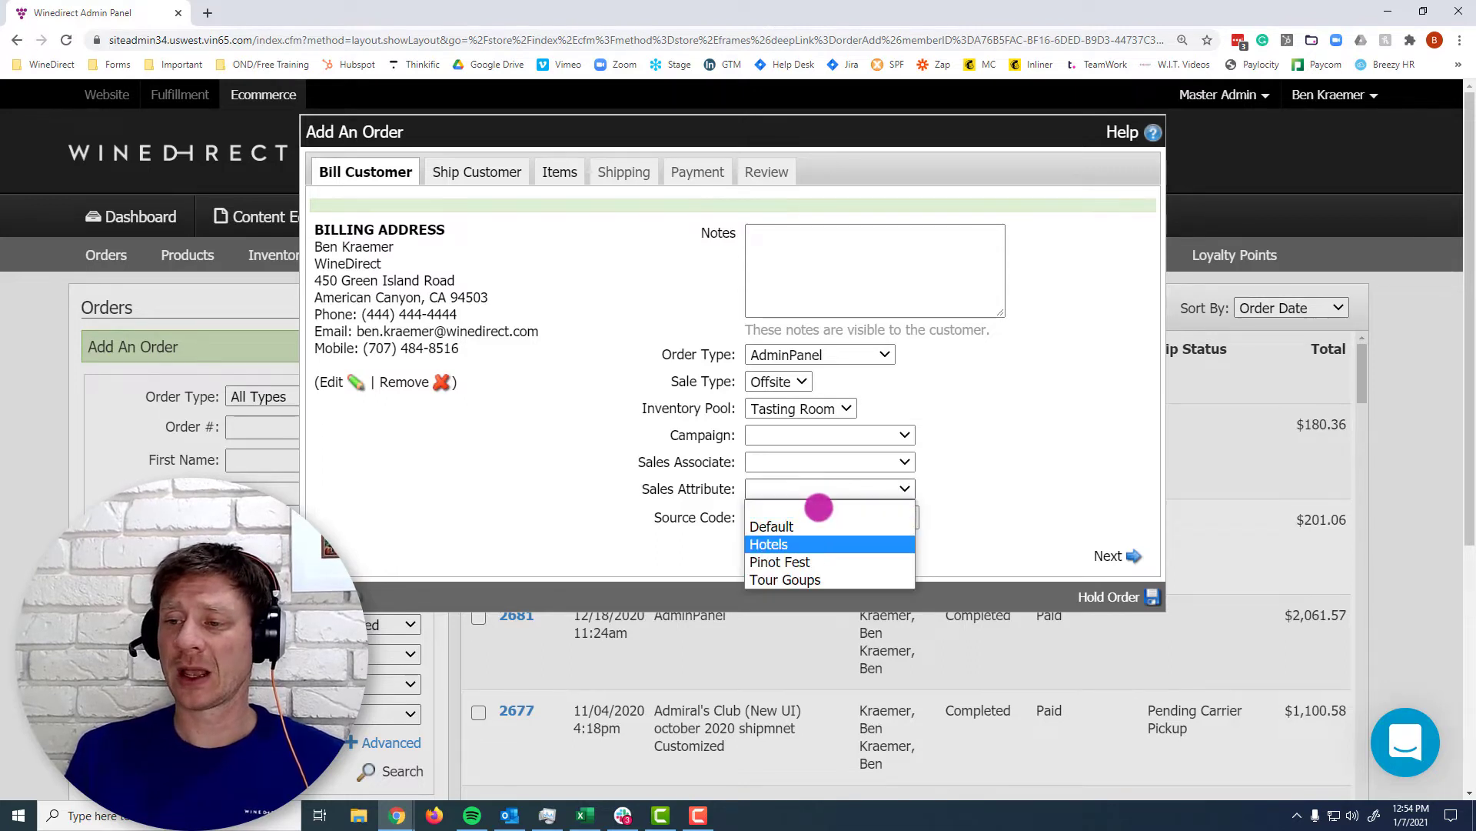
click(792, 579)
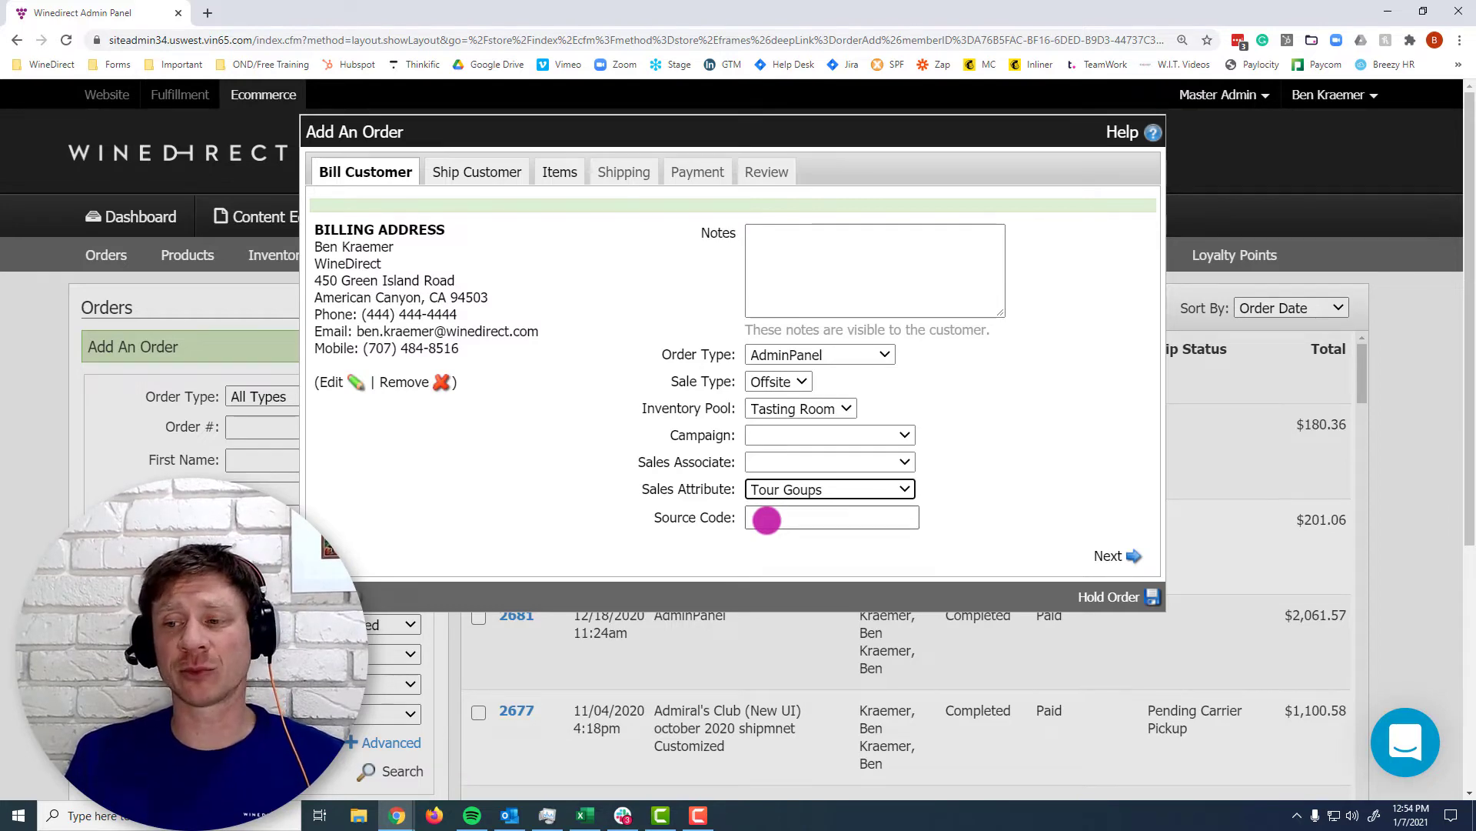
click(766, 521)
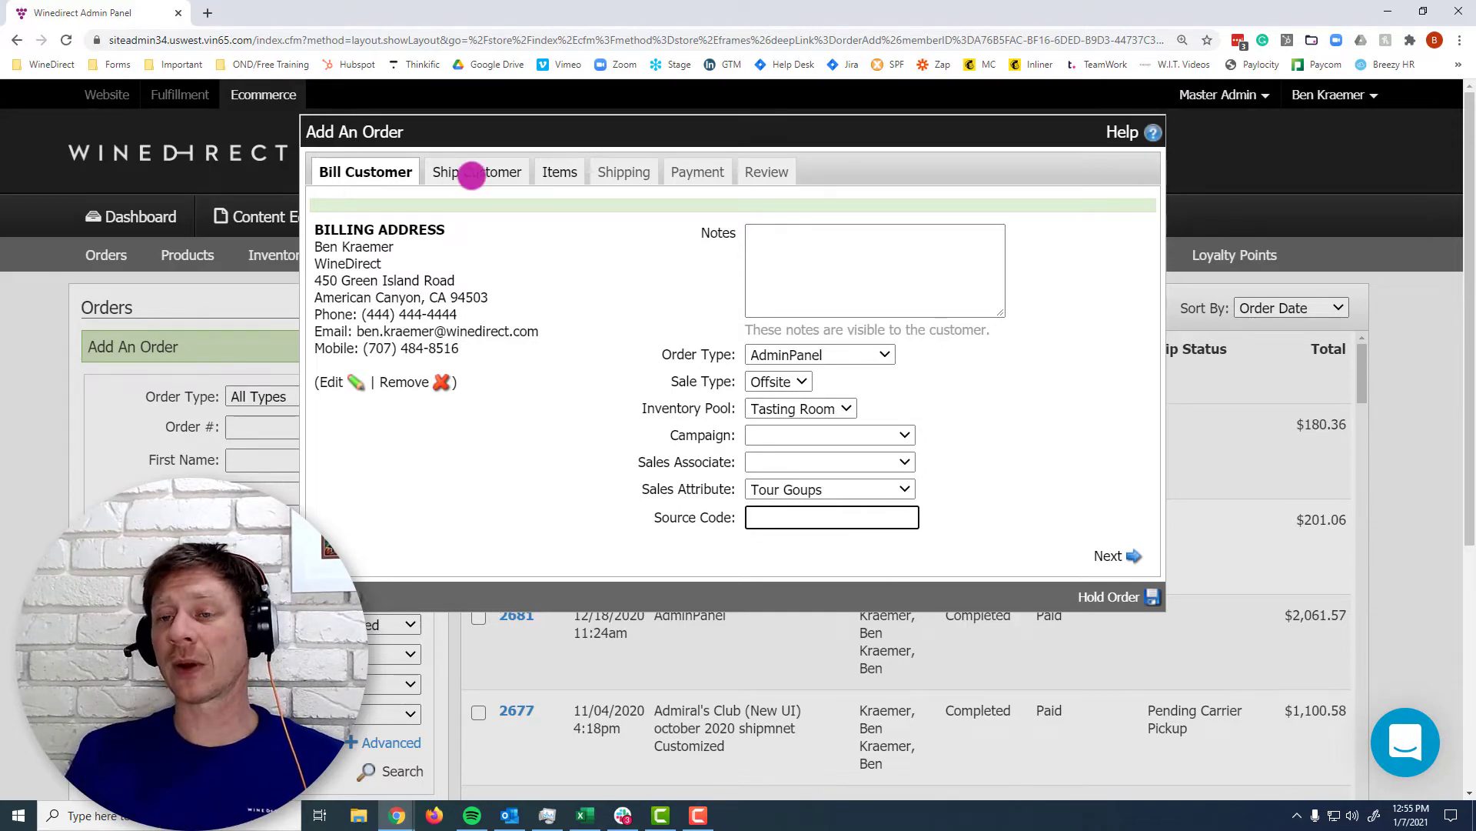
Try the Billing Address and New Shipping Address options for the order's ship customer.
click(471, 174)
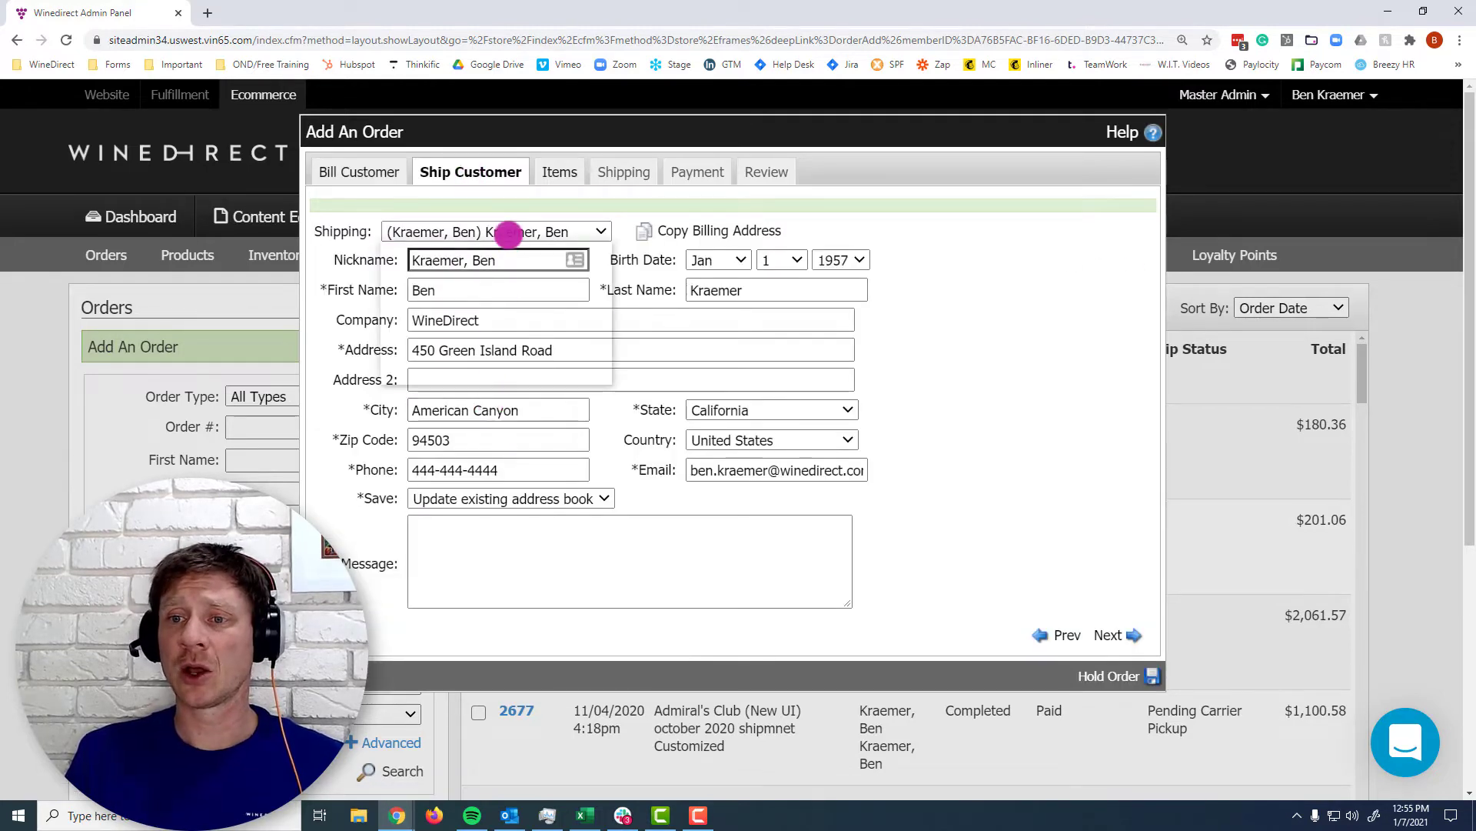
click(508, 232)
click(489, 252)
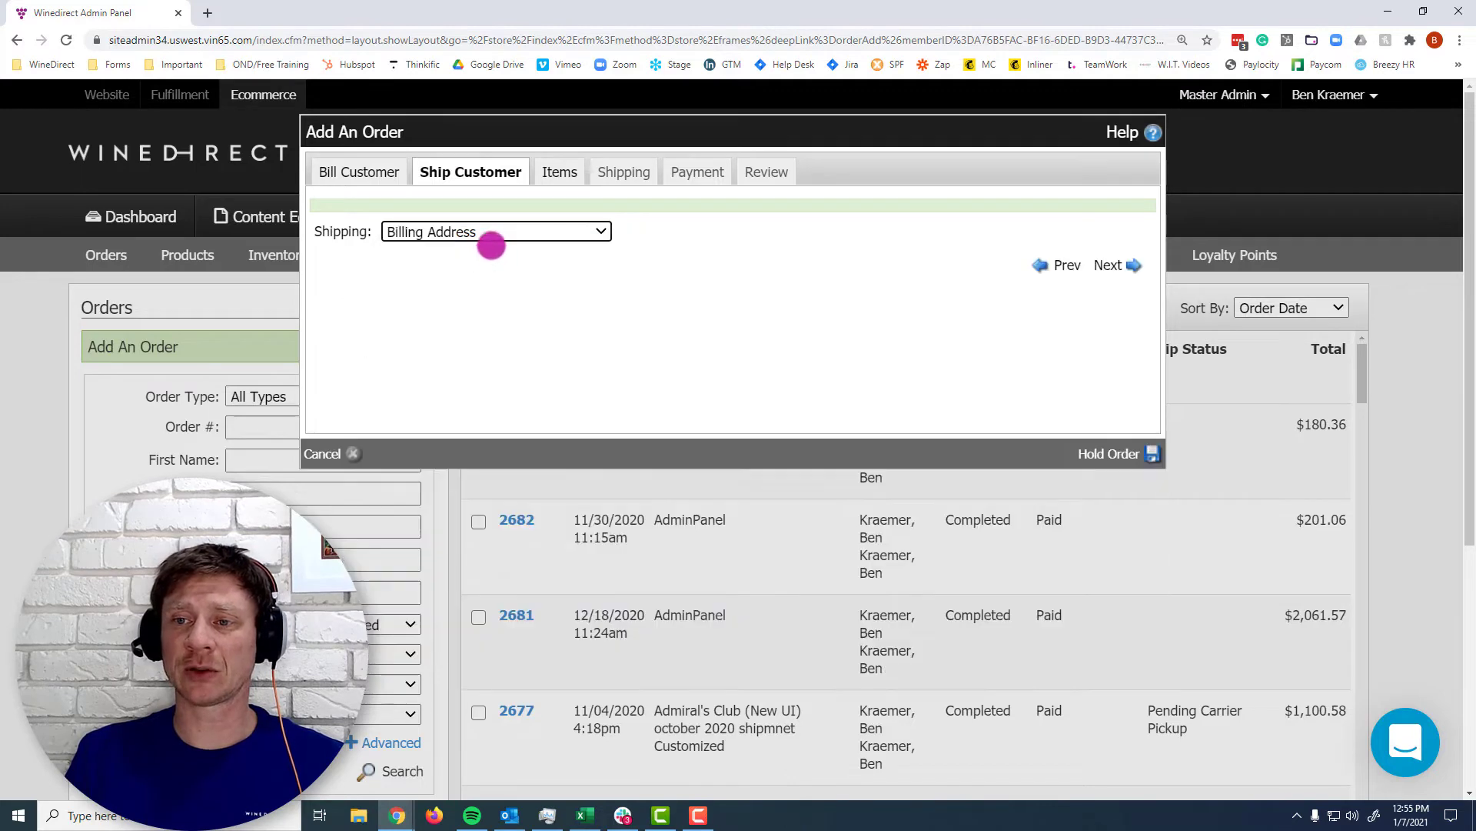
click(493, 235)
click(490, 269)
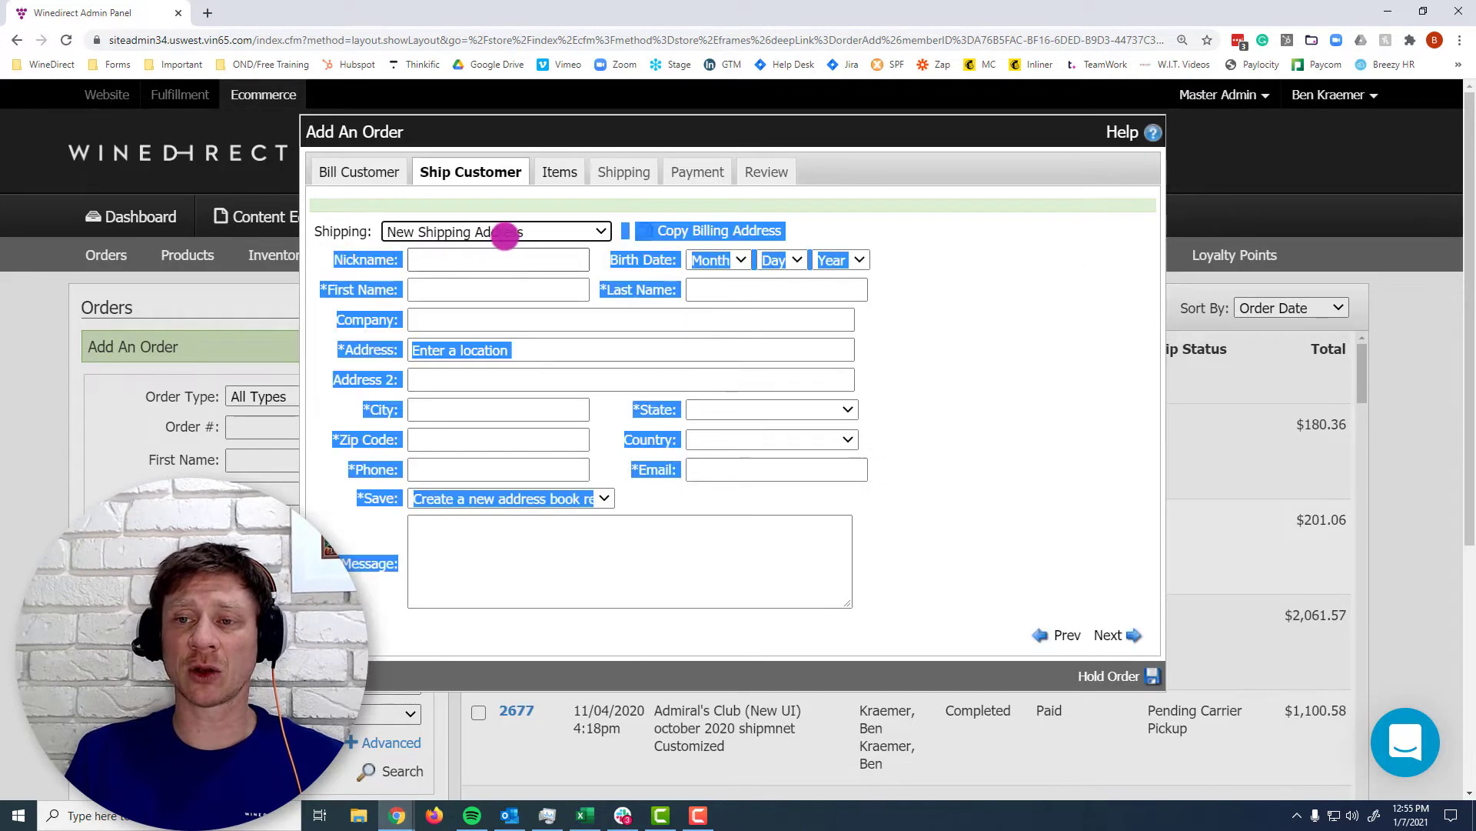
Set the order's shipping to the first address saved under the contact's own name.
click(501, 233)
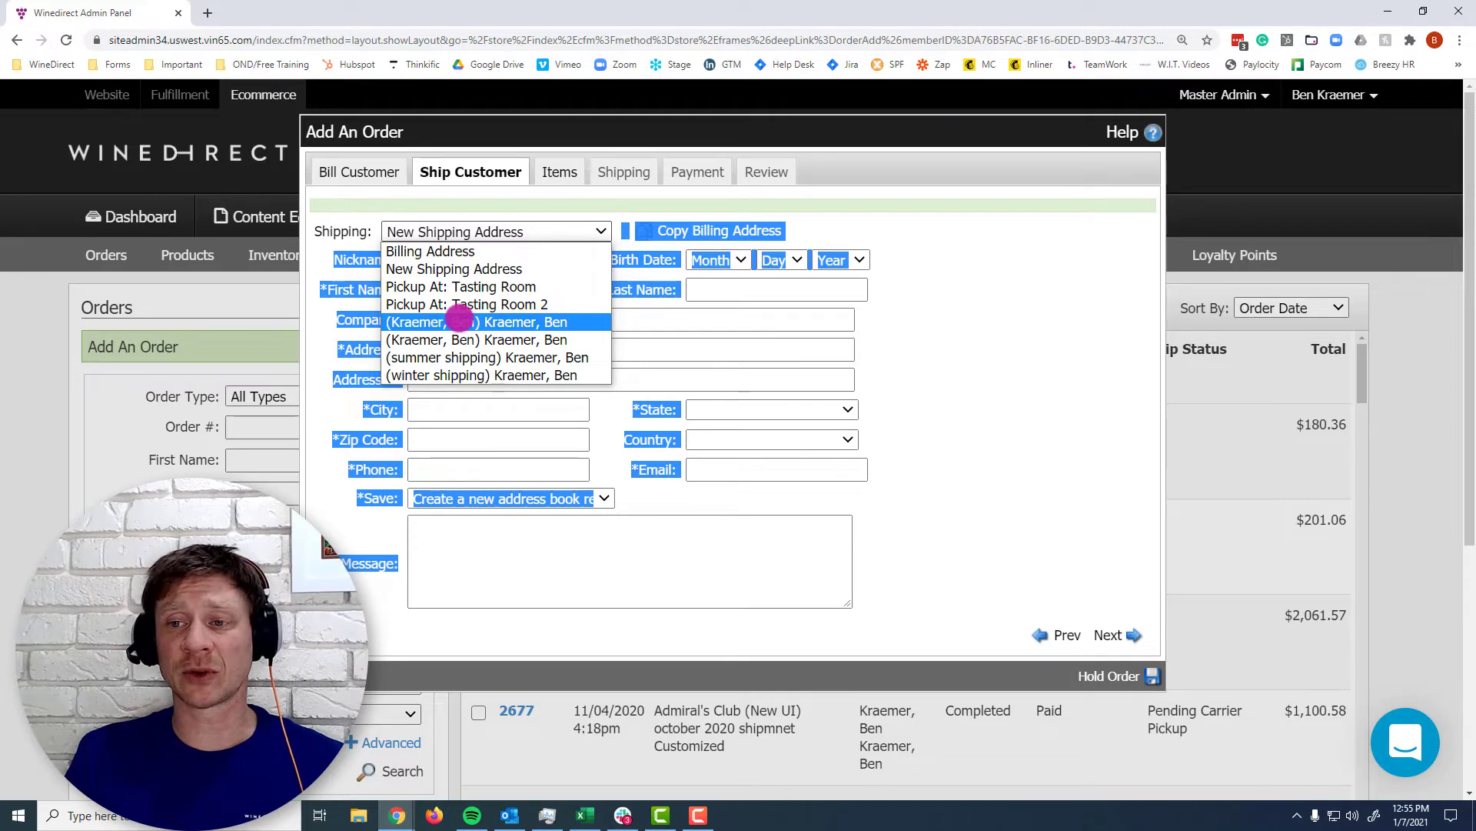
click(459, 322)
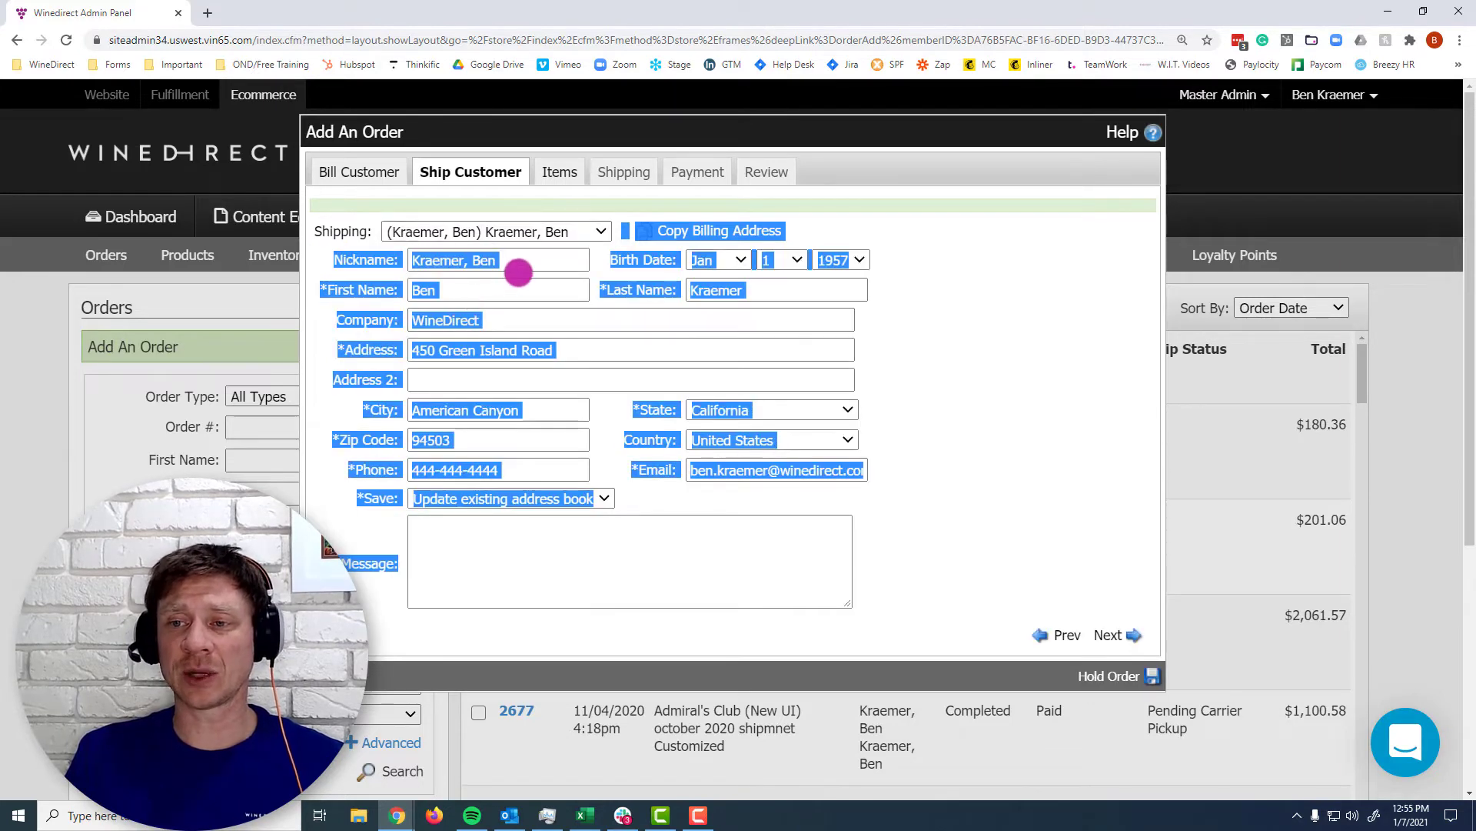
click(519, 272)
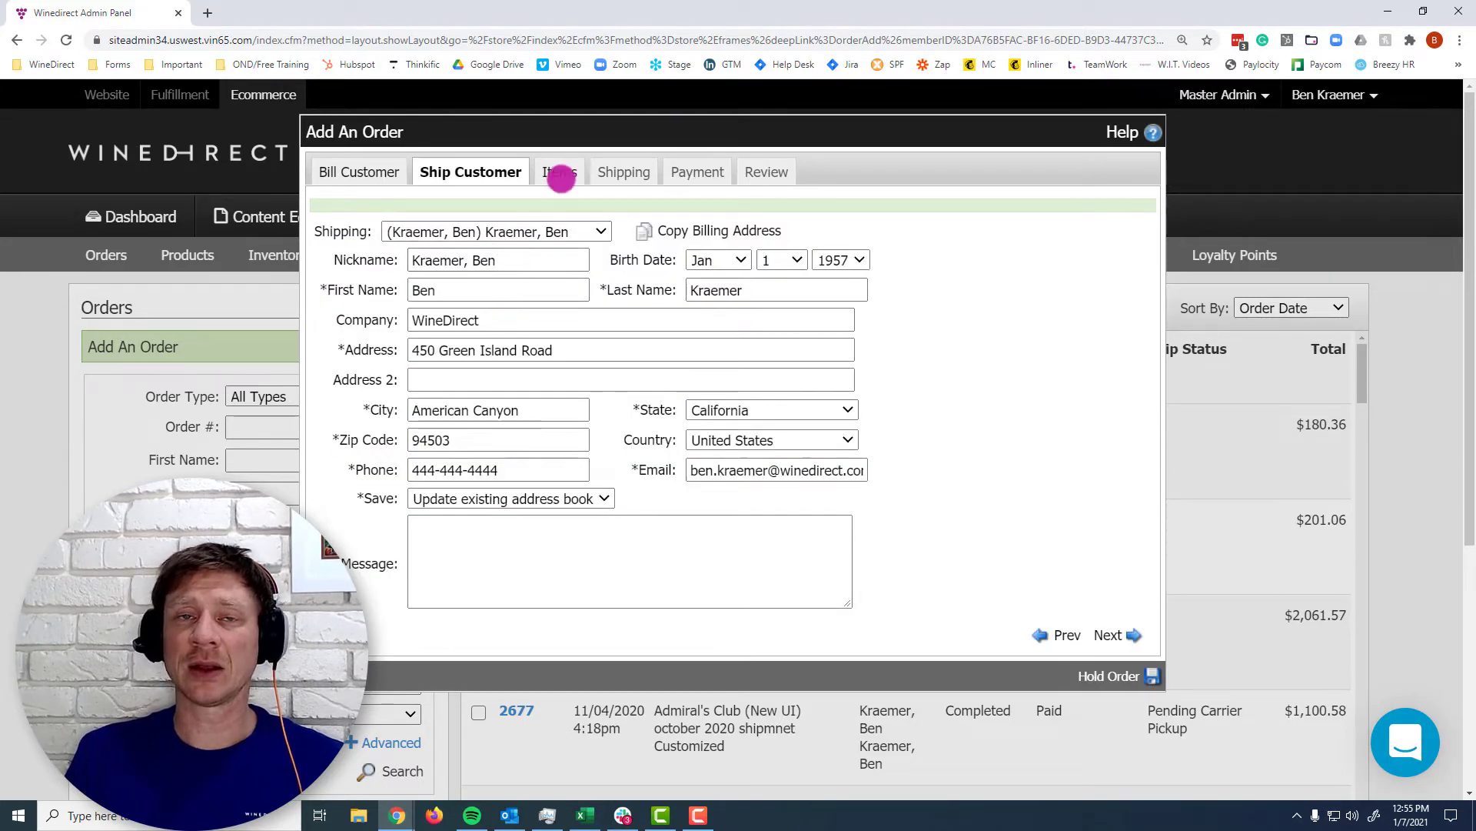
Find products for the order's items and add 12 of the 2012 Cabernet Sauvignon without overriding its price.
click(560, 173)
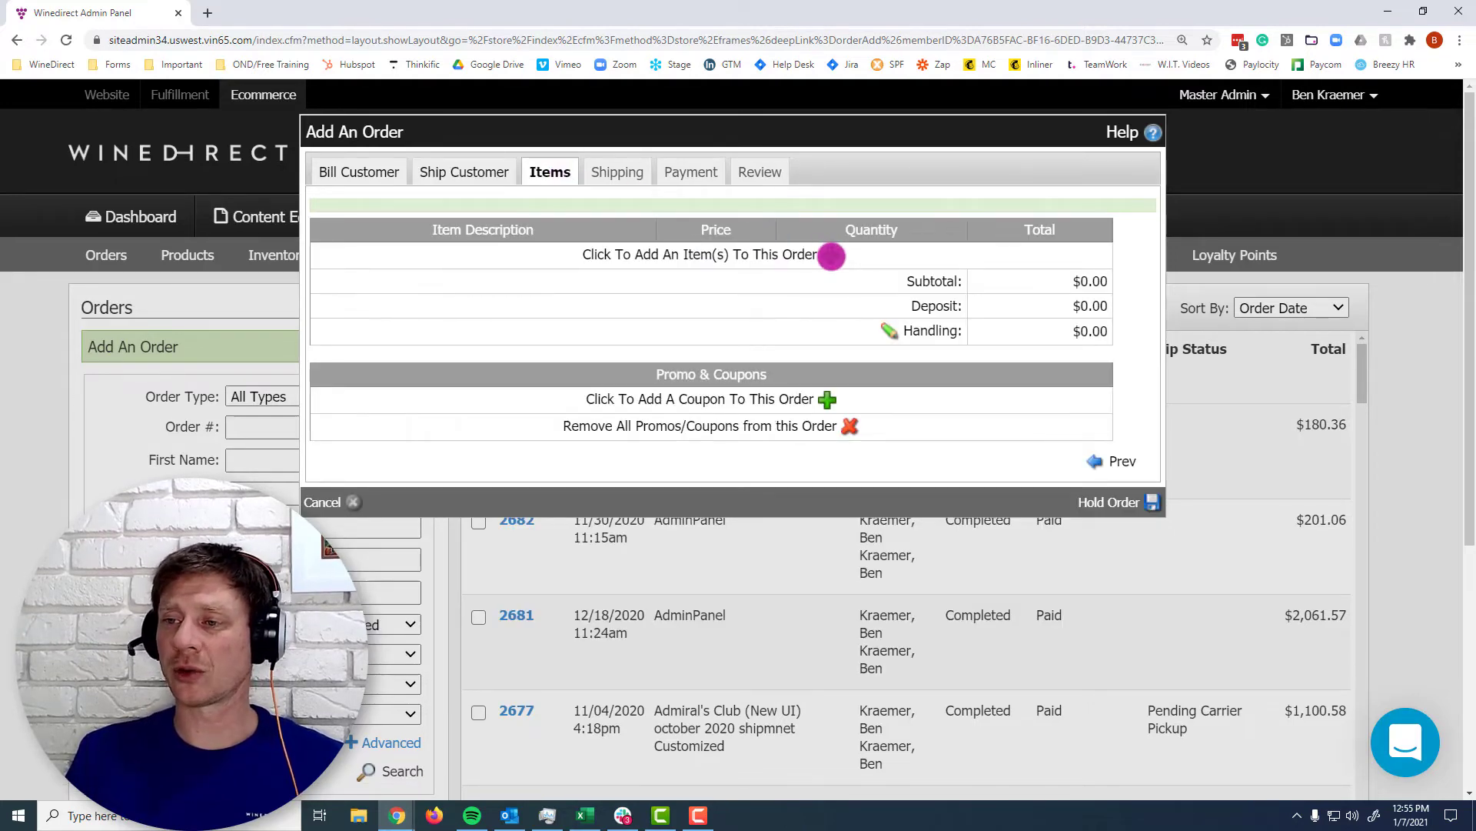
click(831, 256)
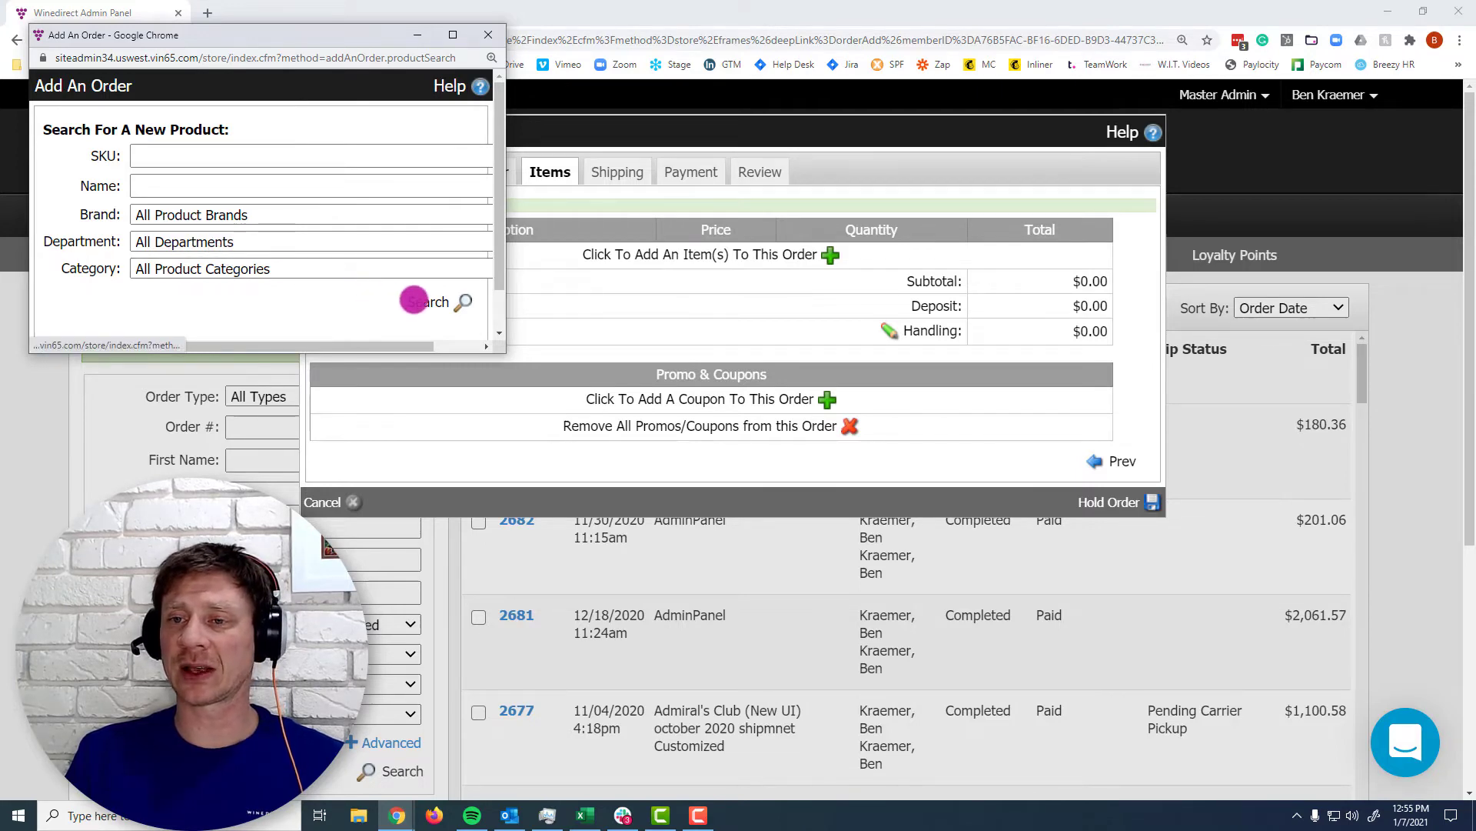
click(414, 300)
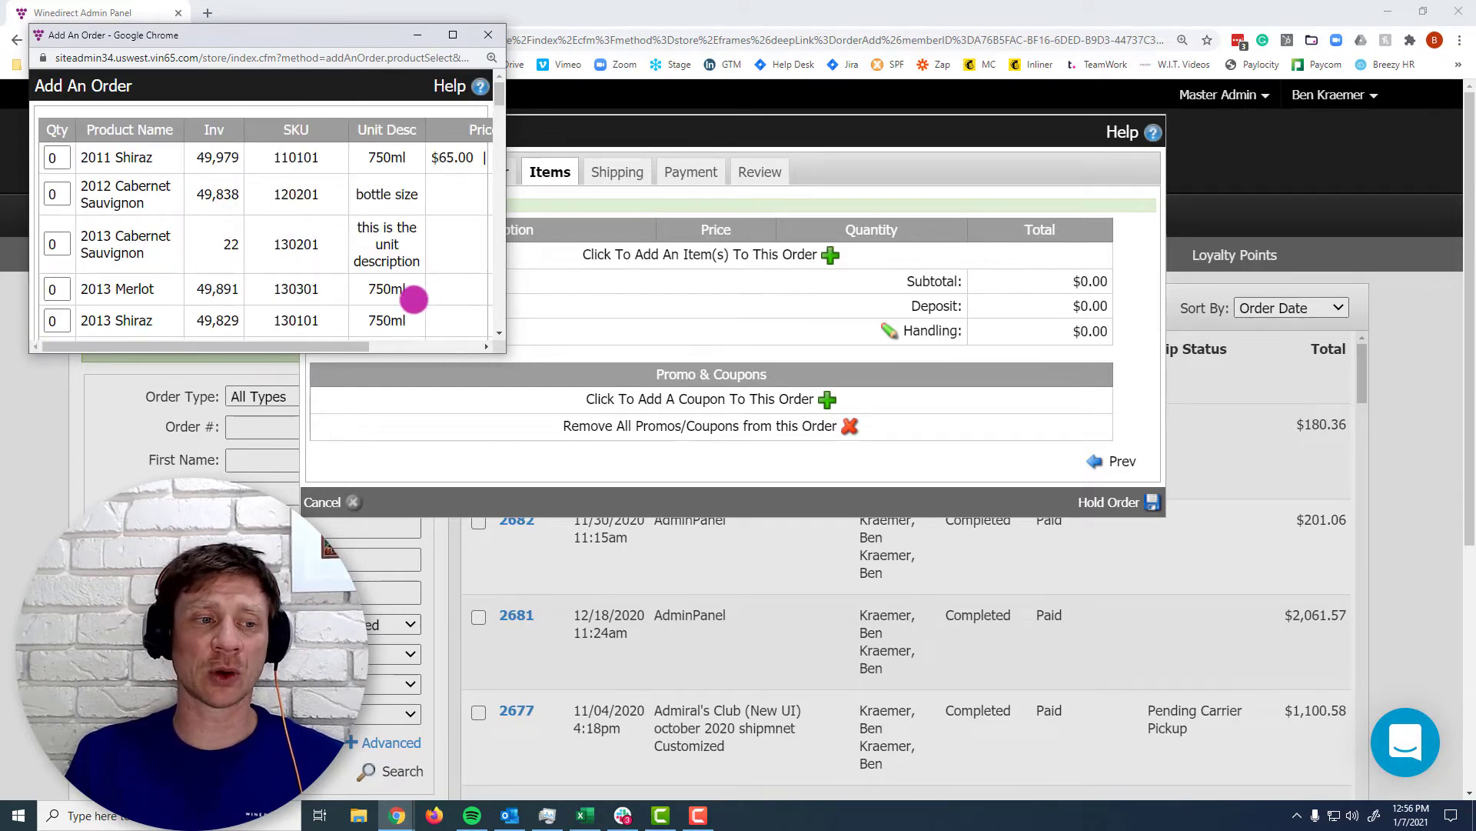
double_click(53, 193)
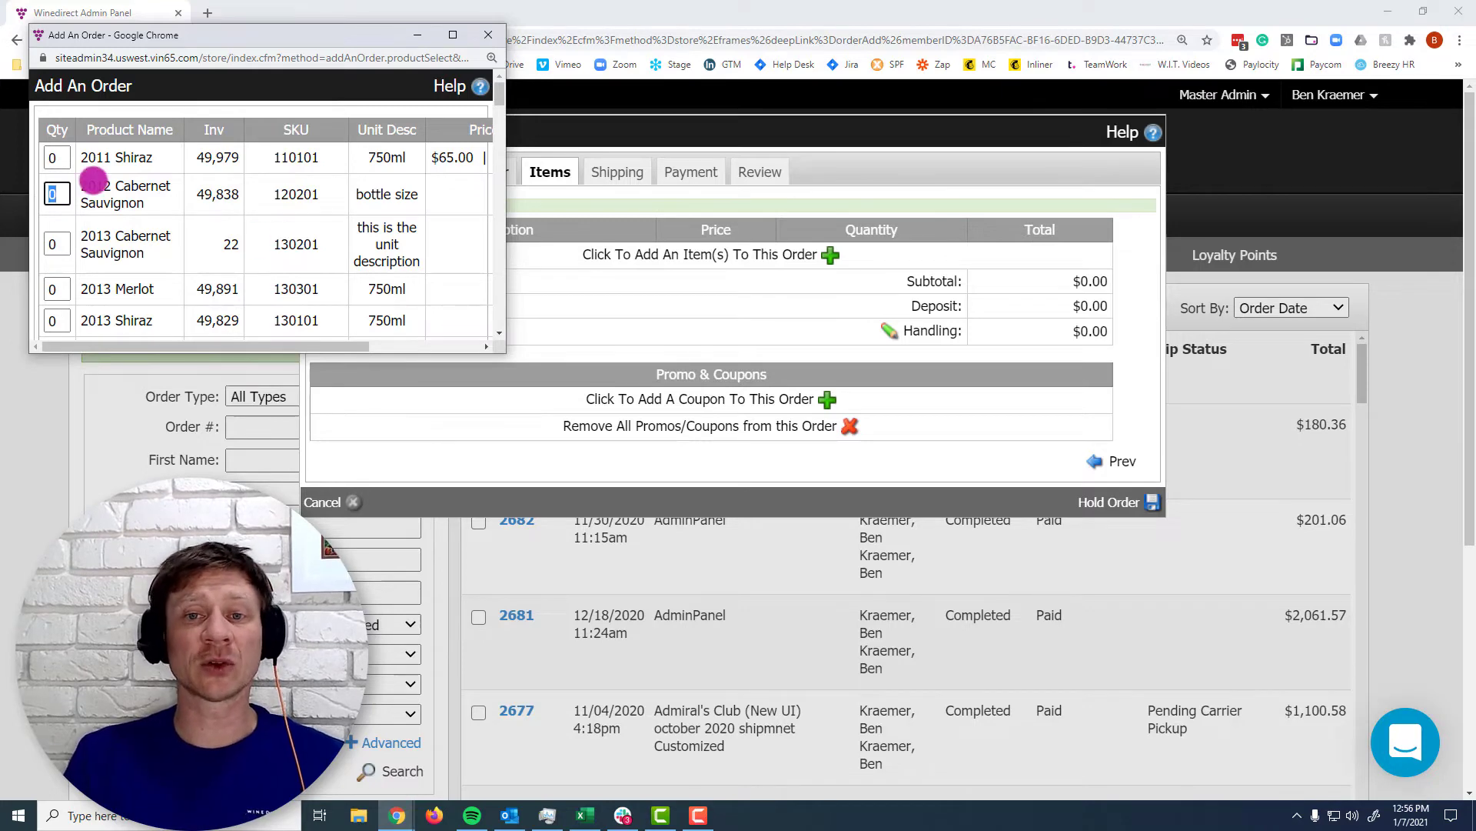
text(12)
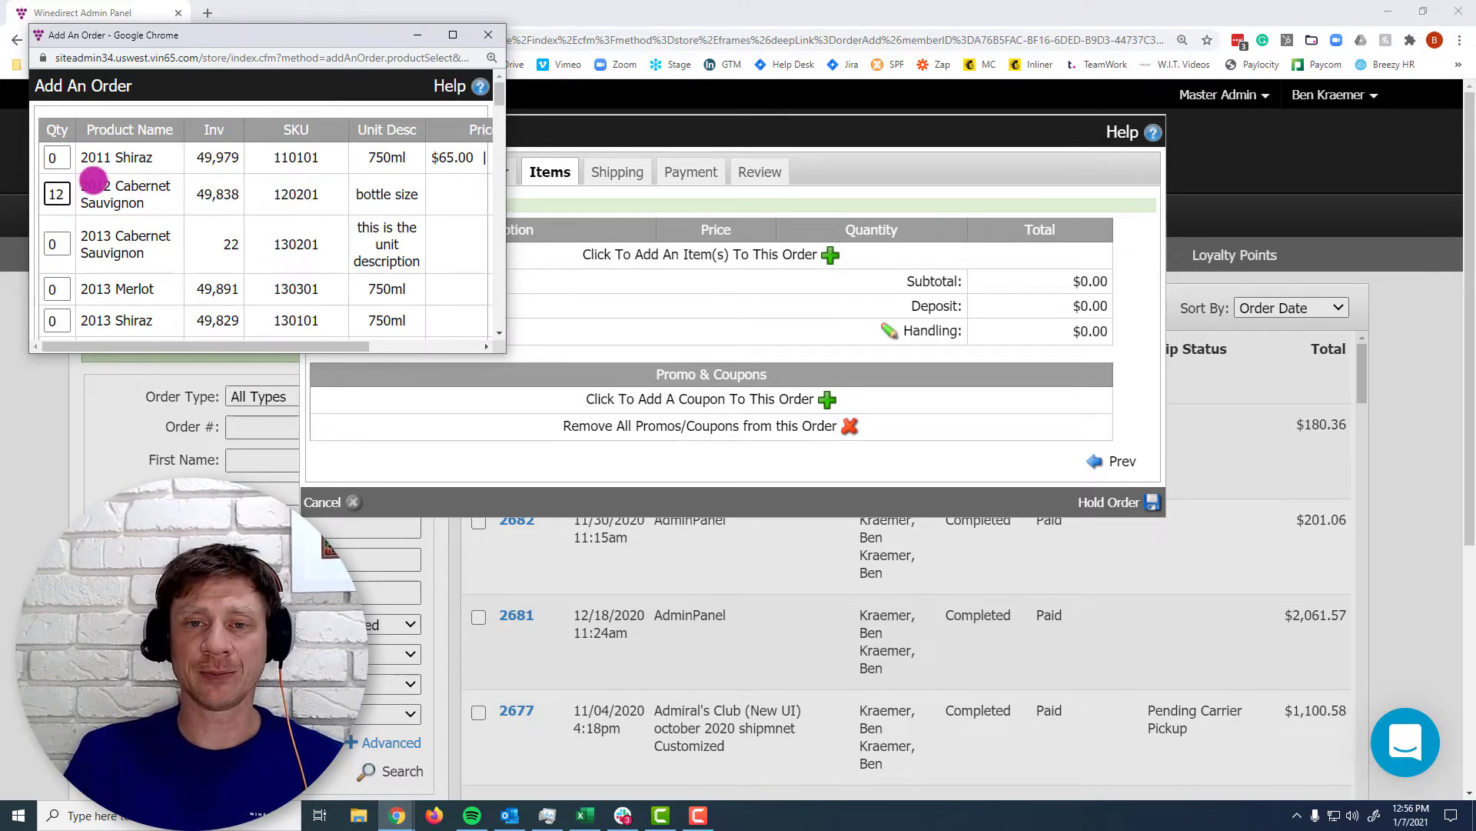
drag(123, 345, 262, 355)
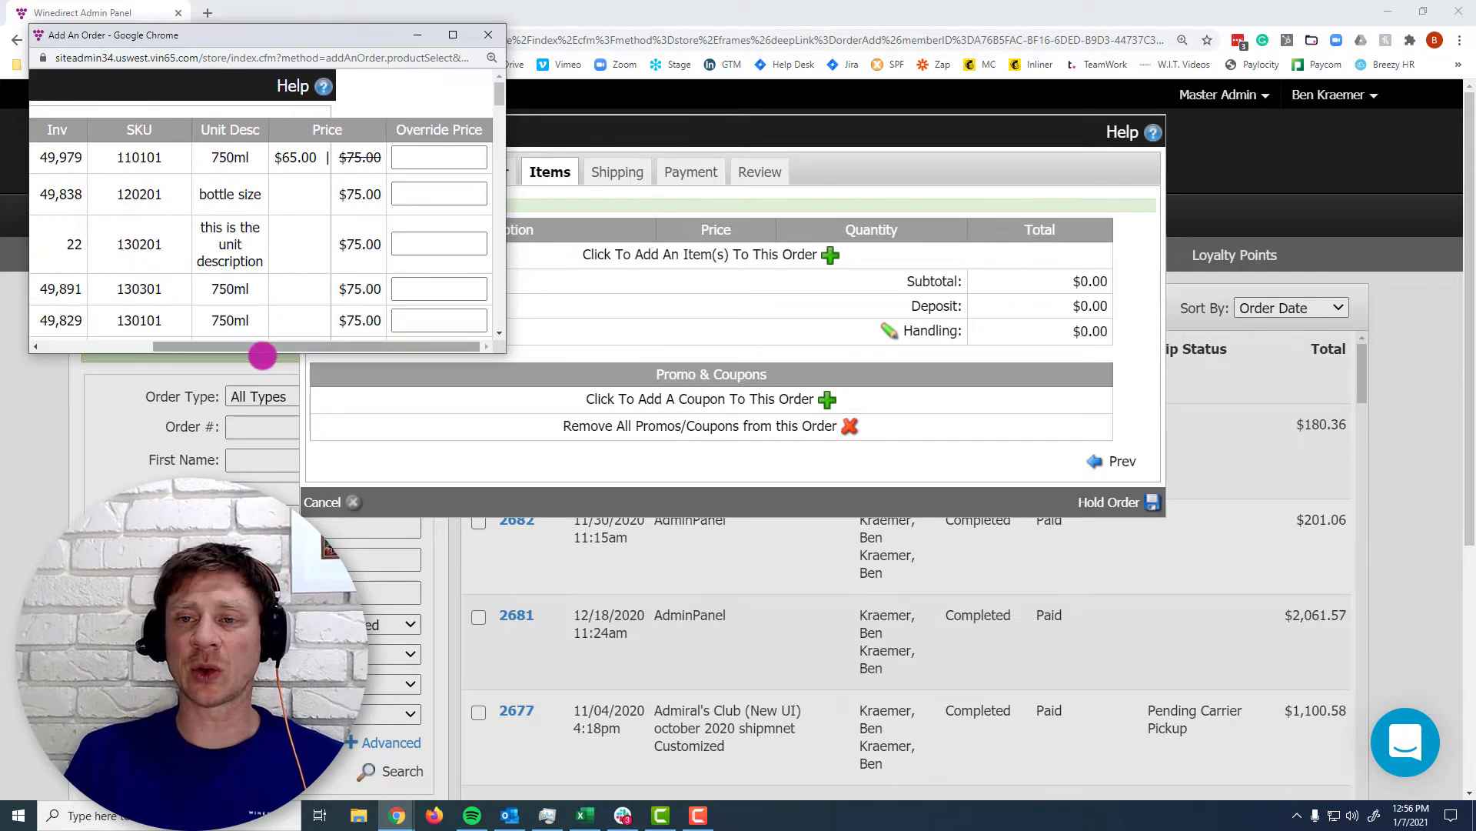
key(Tab)
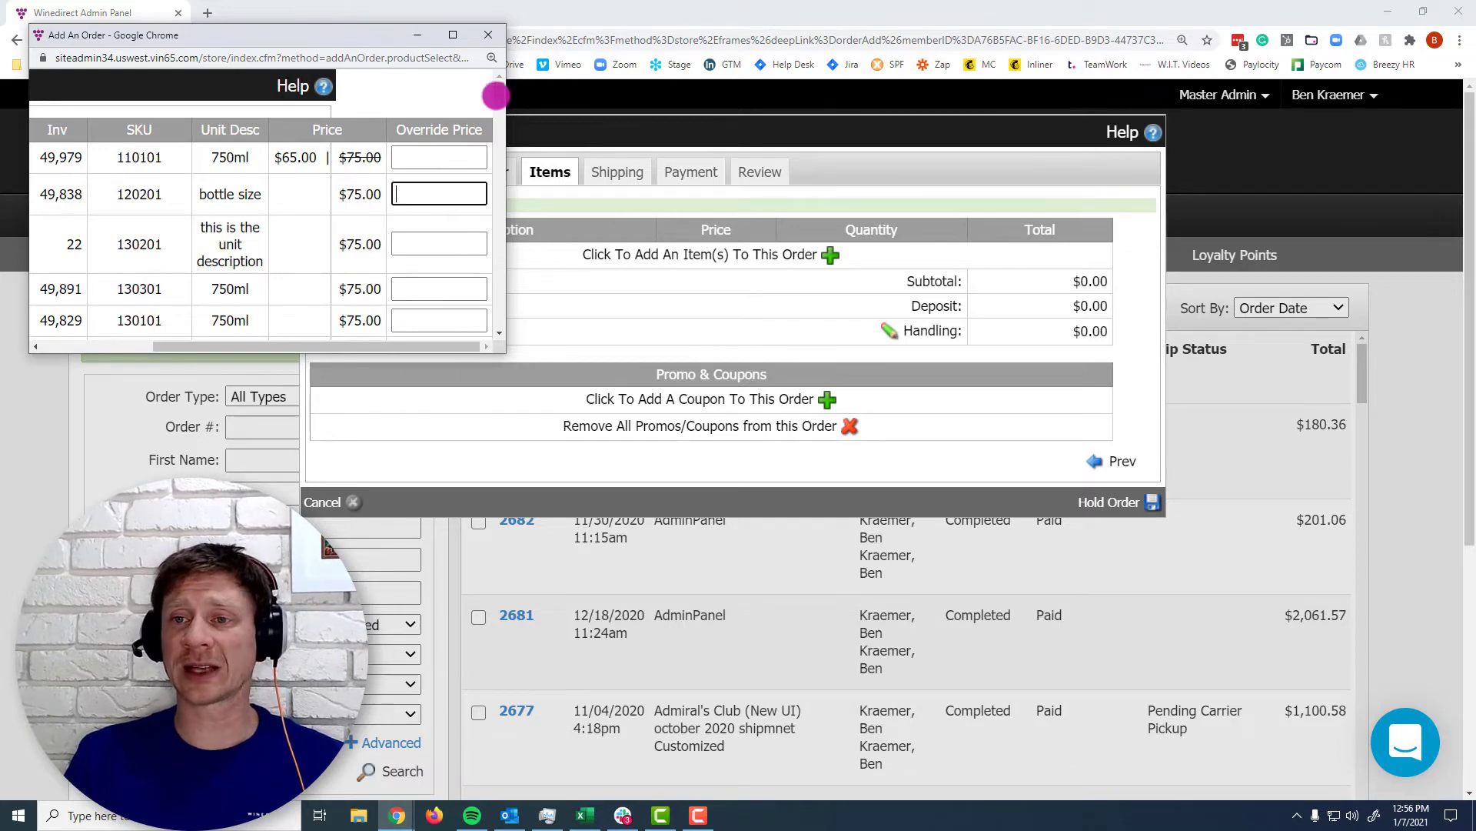
drag(496, 95, 461, 324)
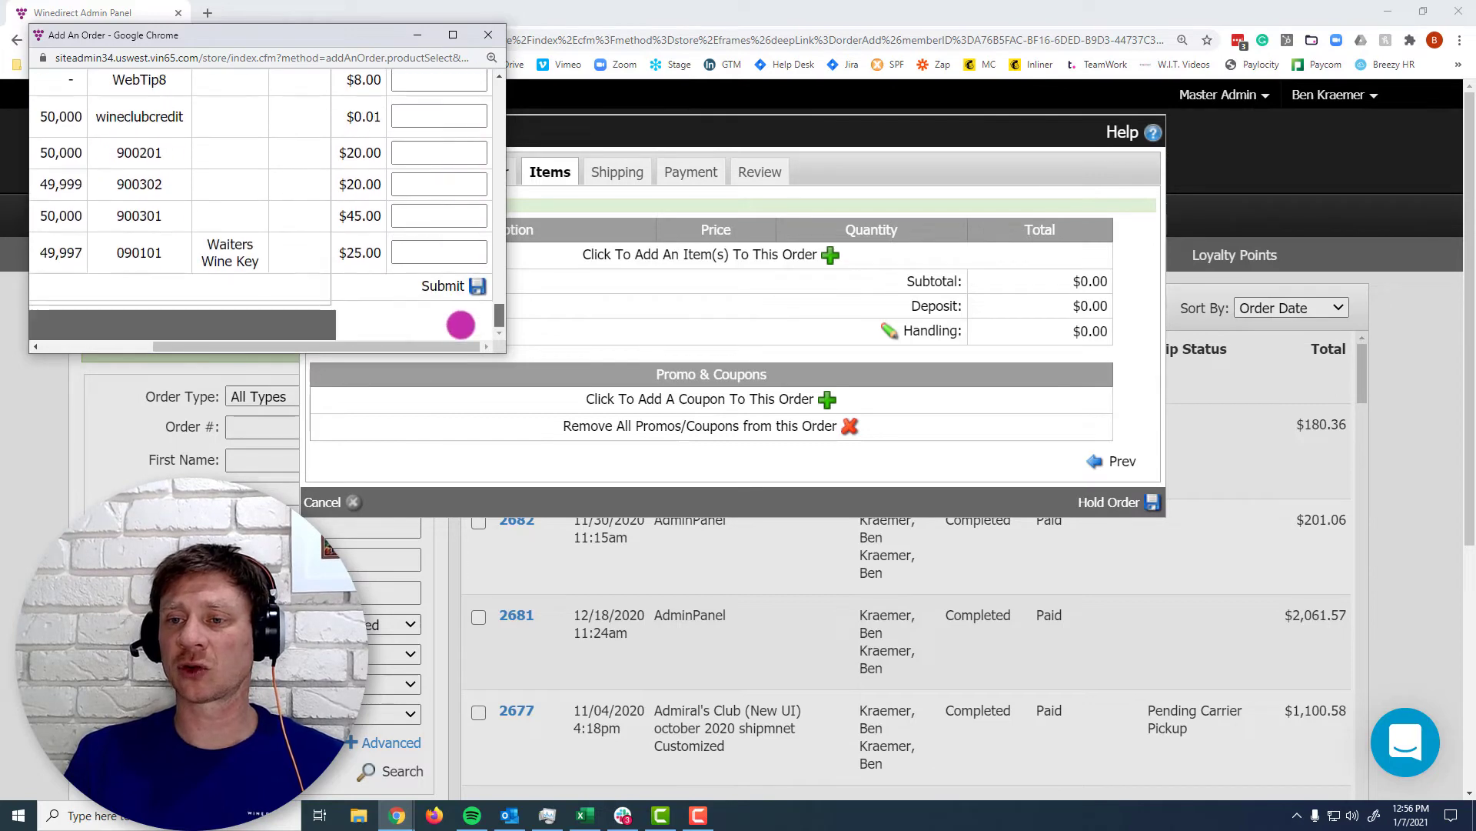
click(446, 286)
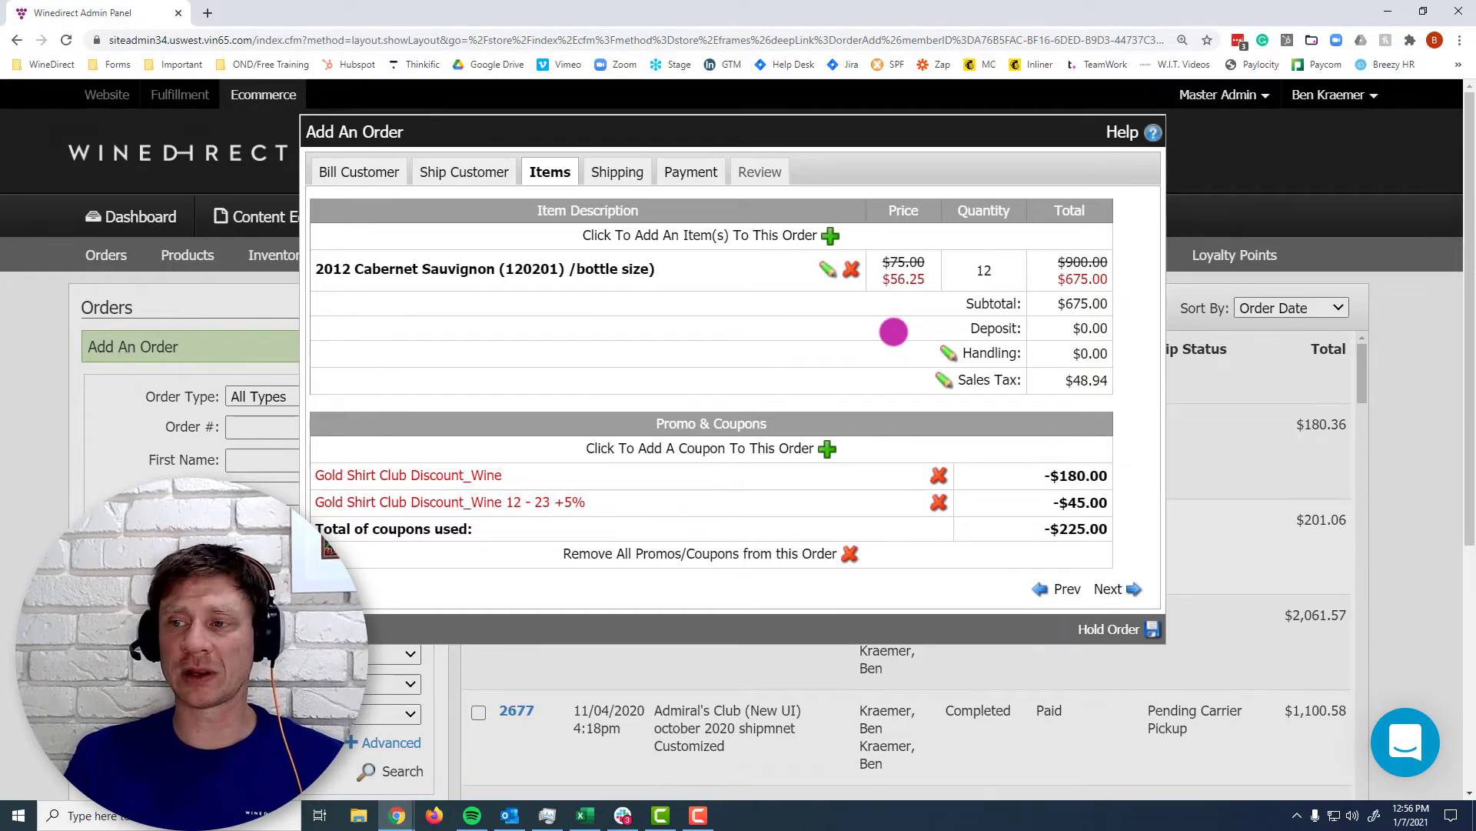
Examine the edit options for the wine line item, the handling fee and the sales tax without changing them.
click(827, 270)
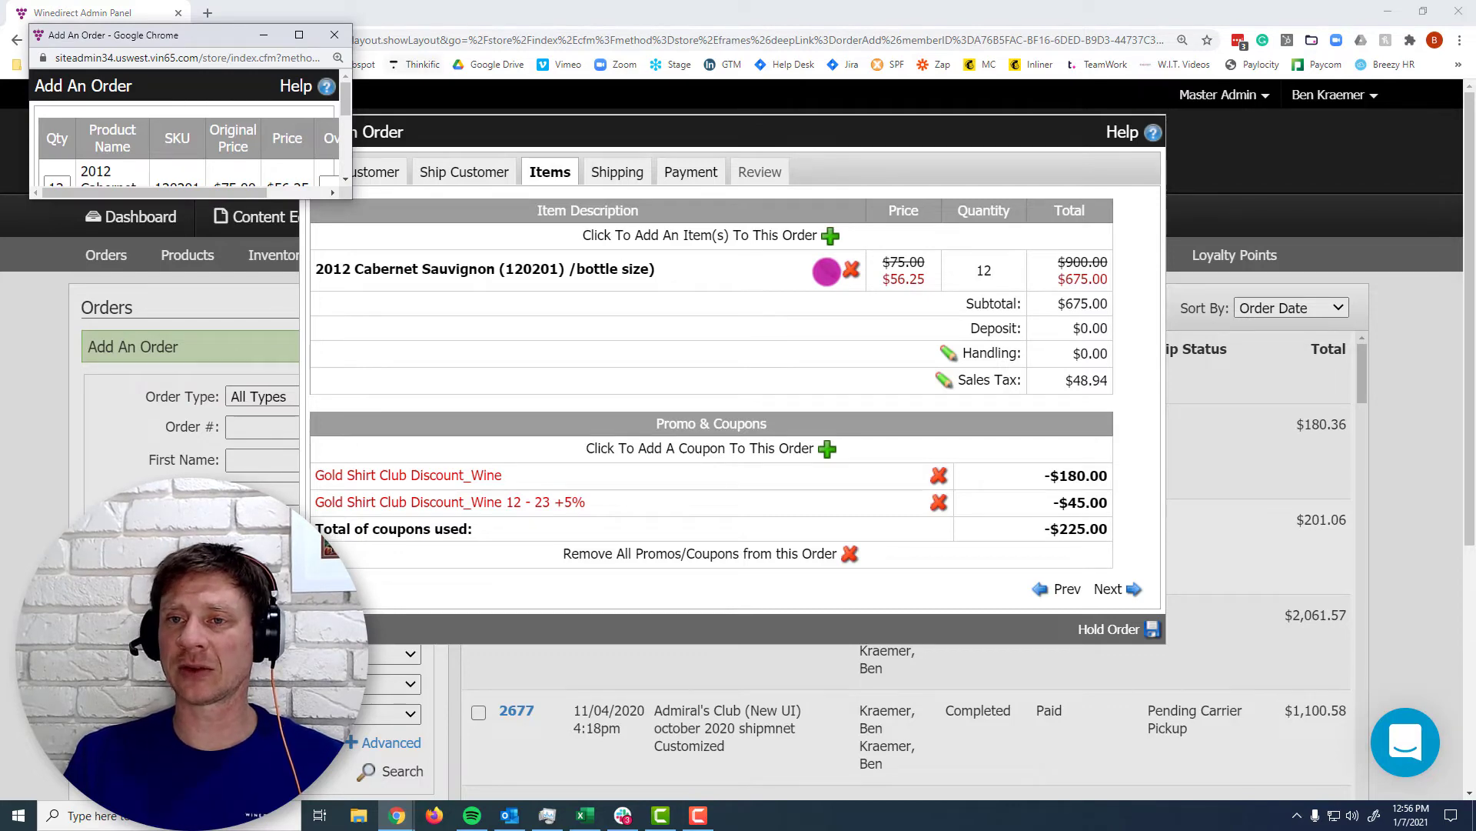
click(946, 353)
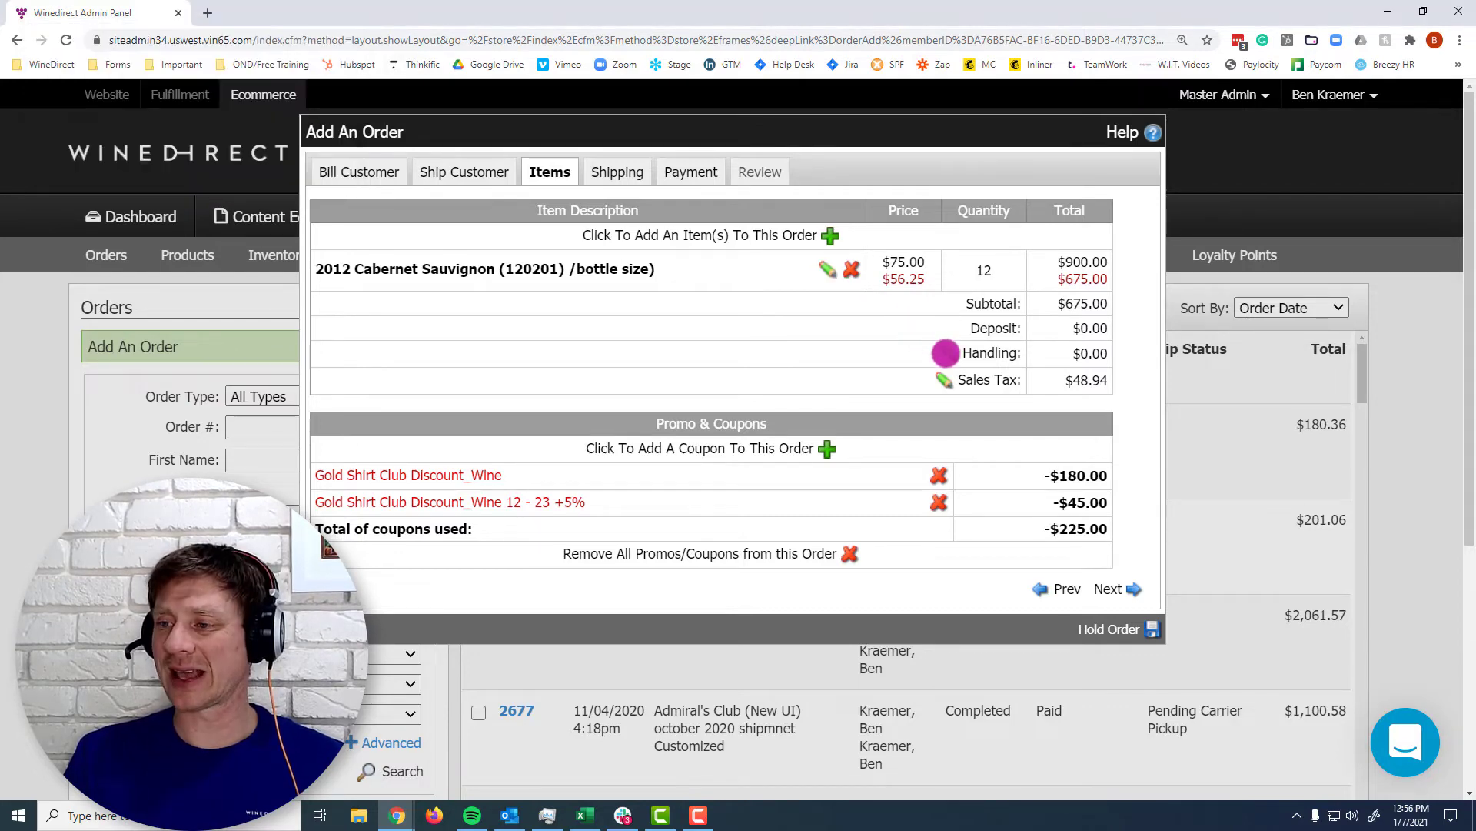
click(941, 379)
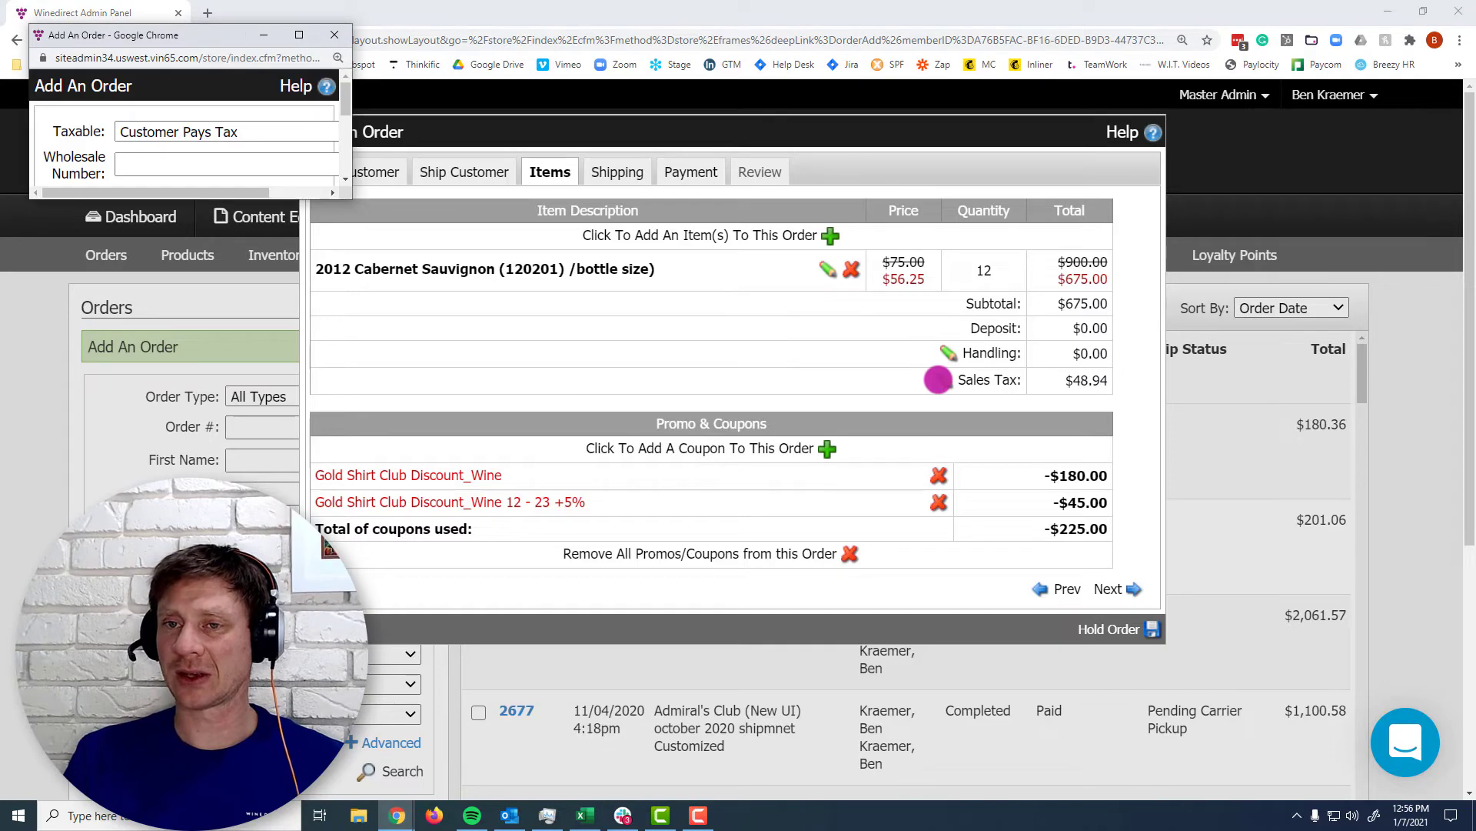
click(335, 35)
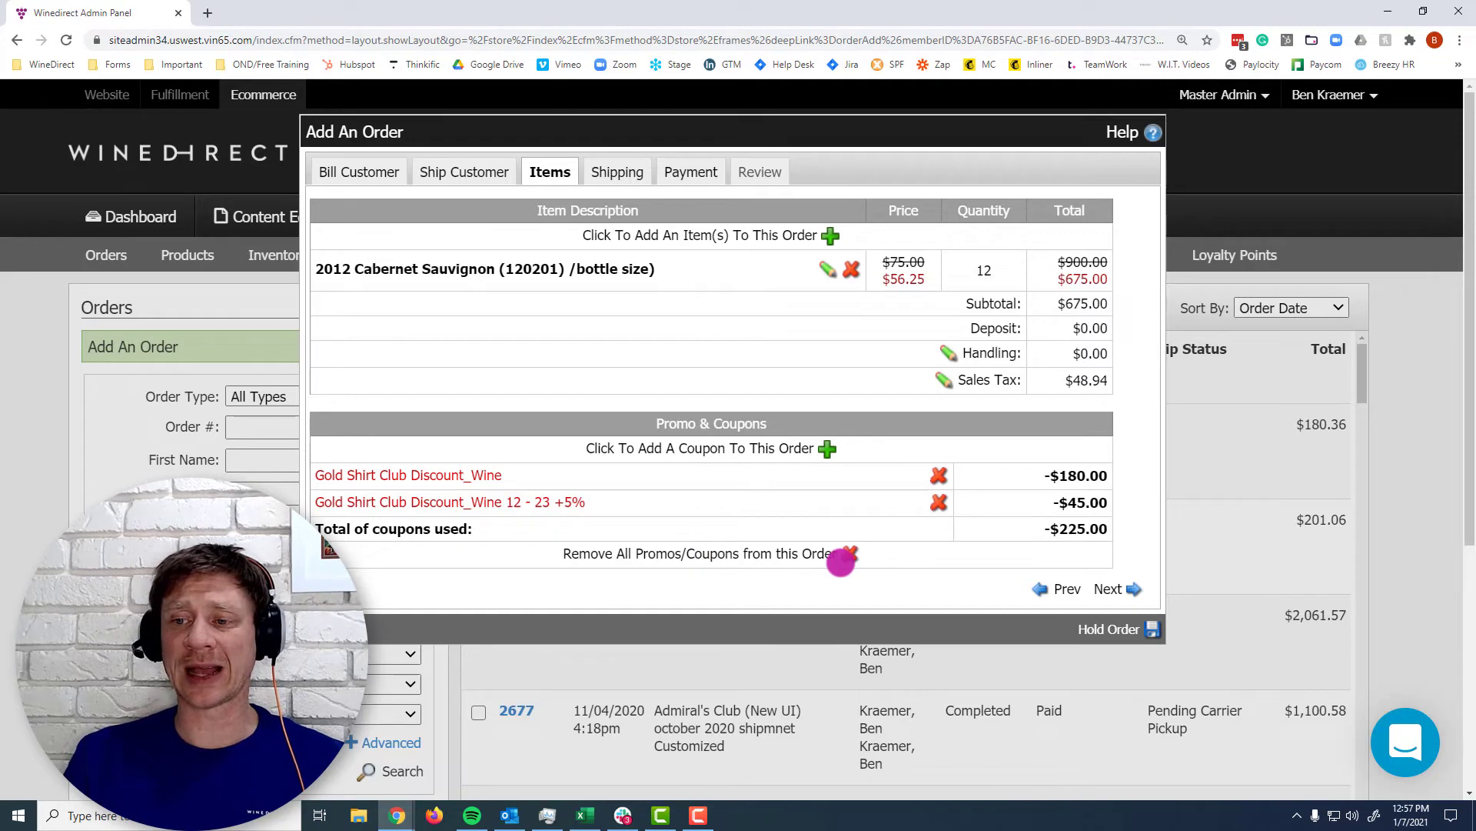
Look at the coupon code entry form for the order and leave it without adding a coupon.
click(829, 450)
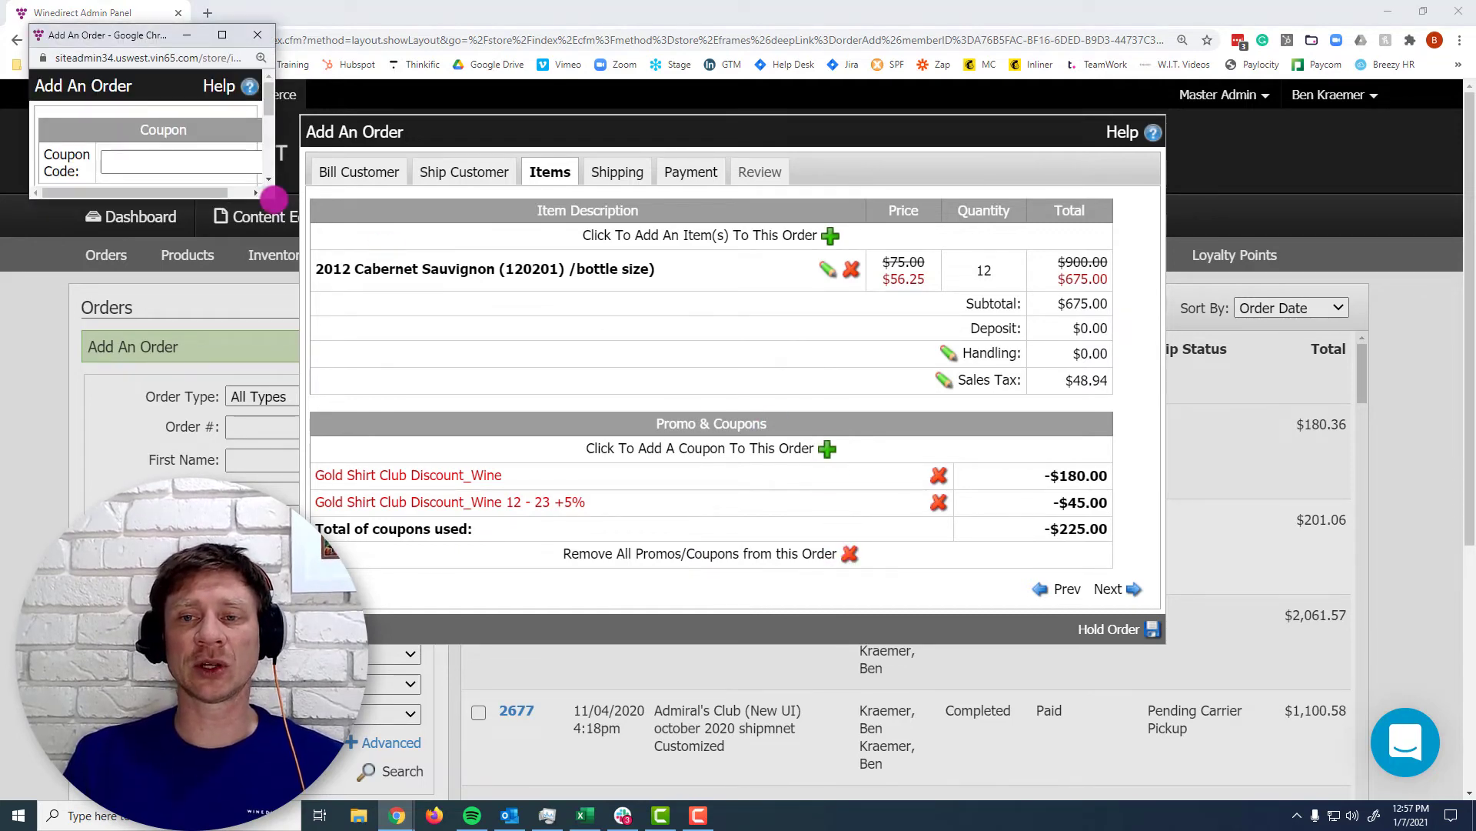
drag(274, 200, 587, 247)
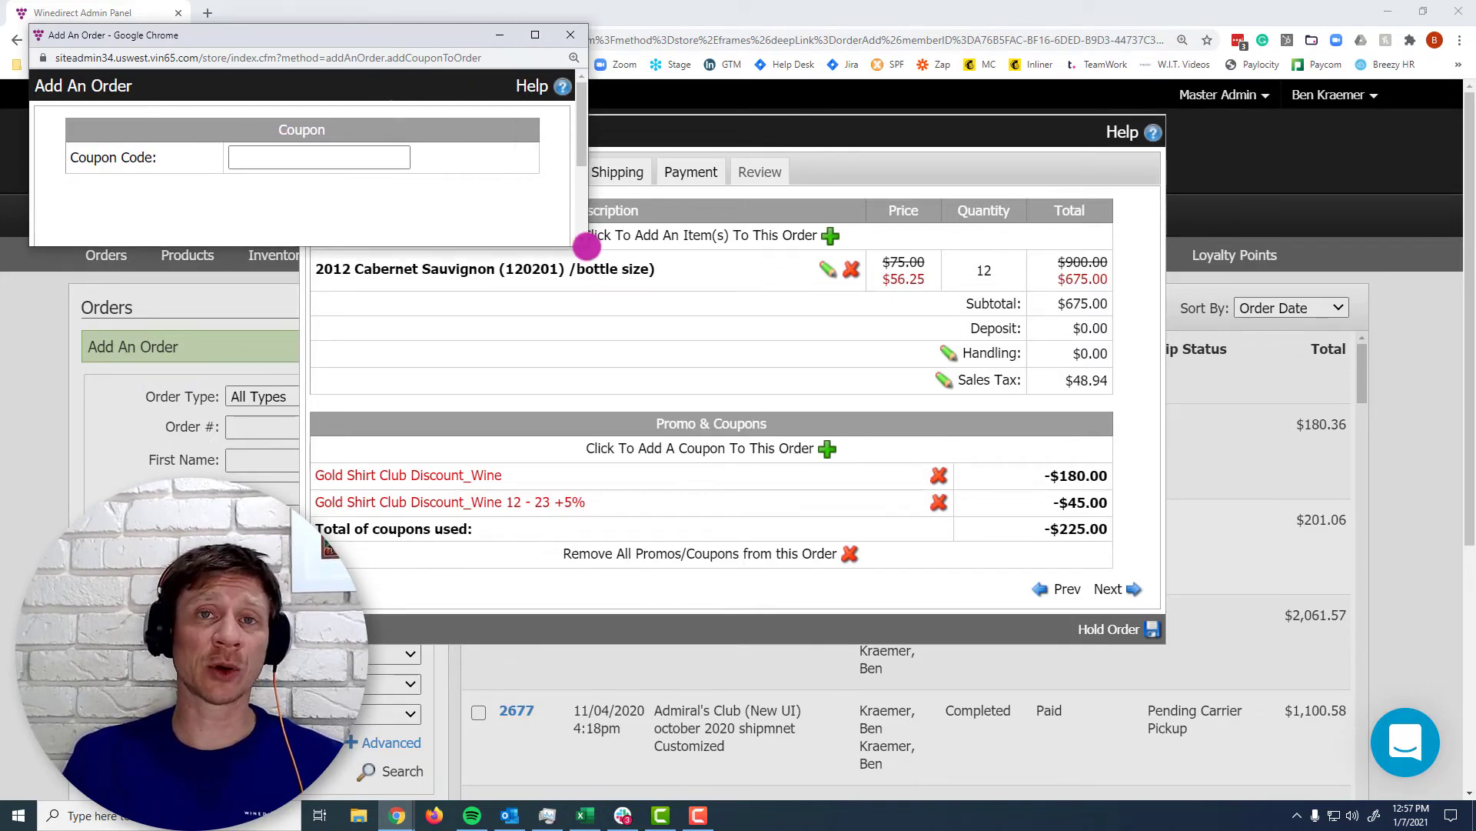
click(571, 34)
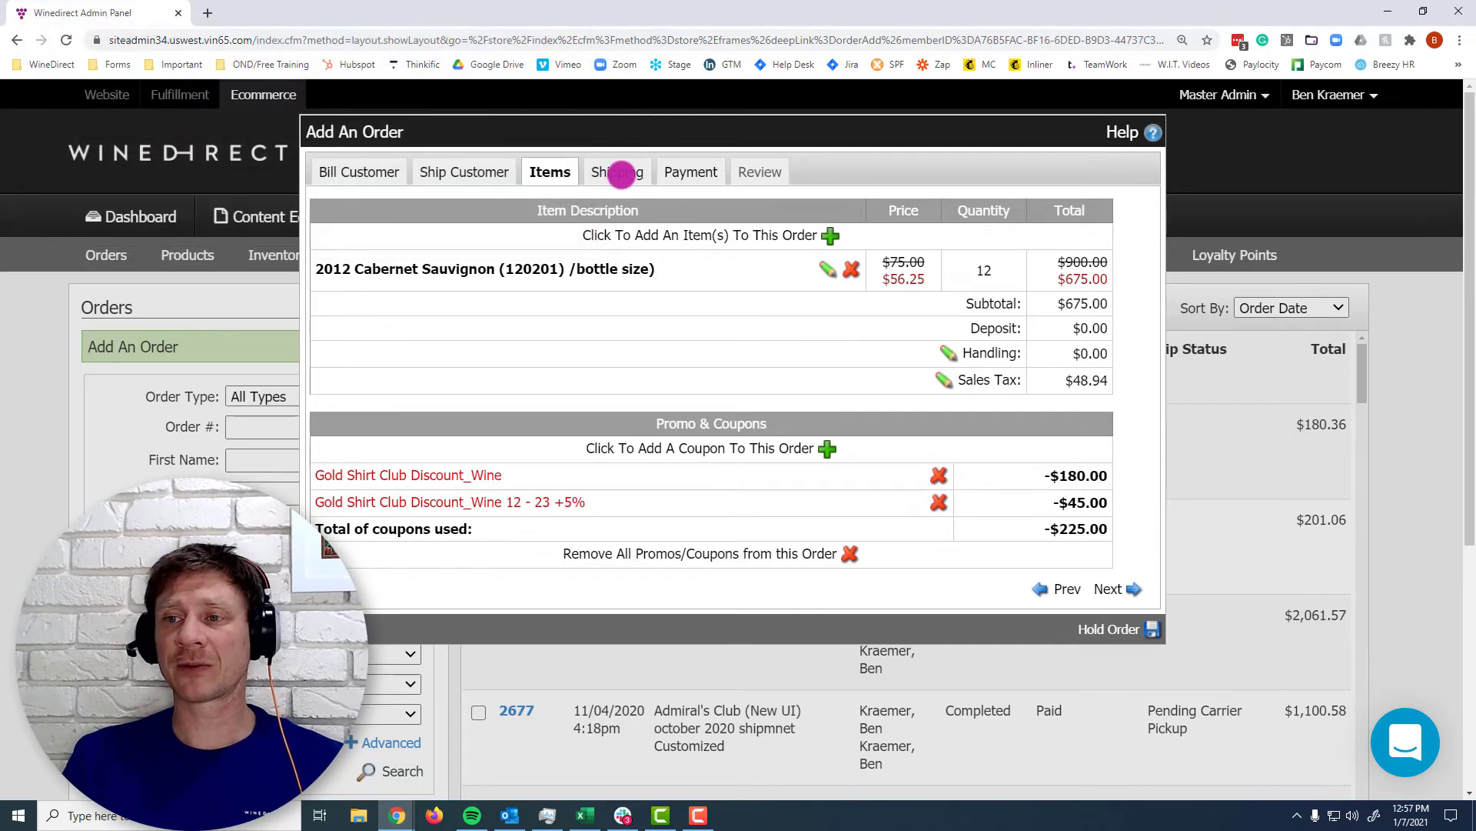
Set the order's shipping method to UPS Overnight.
click(622, 173)
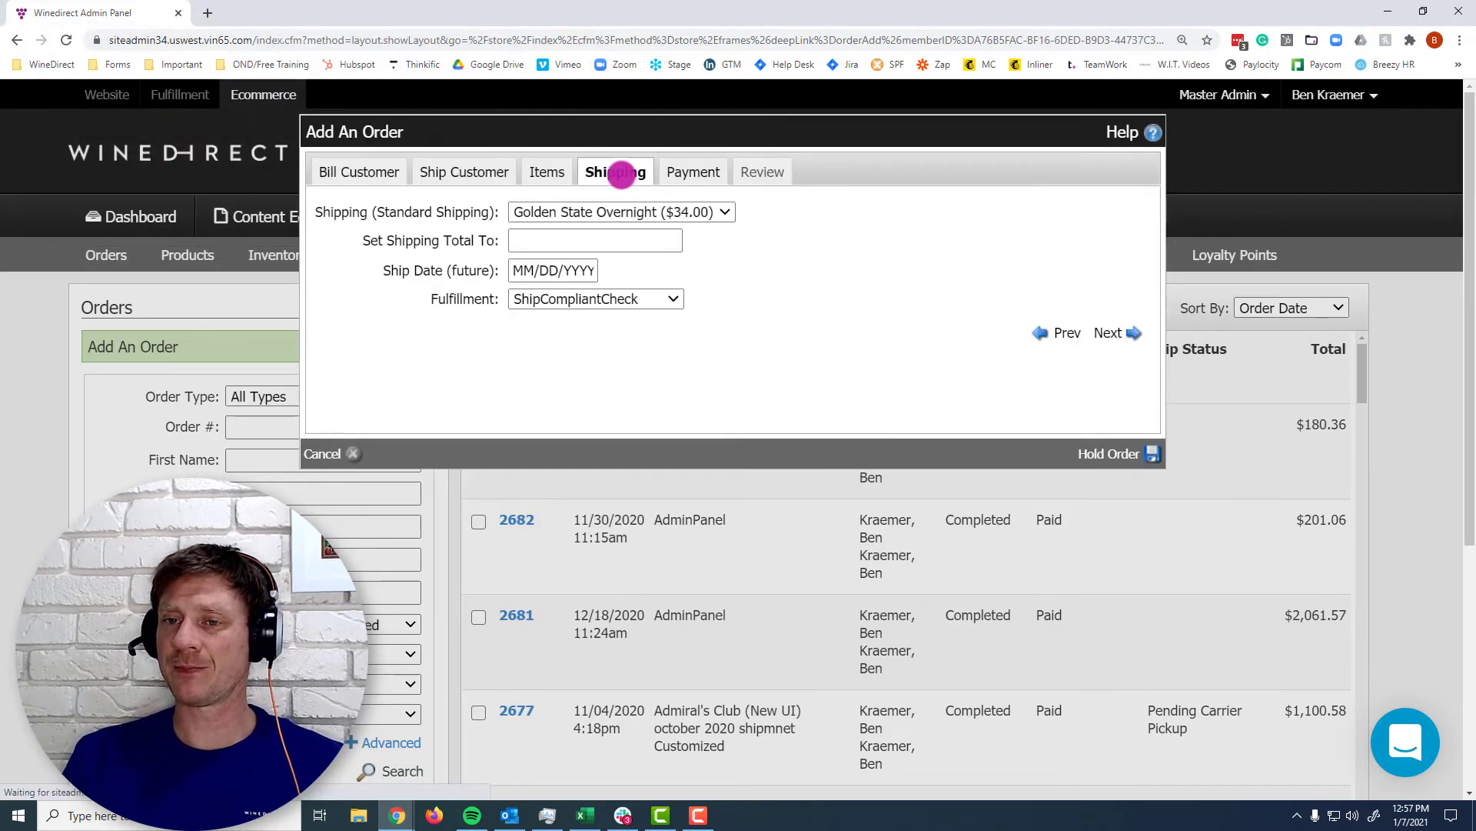
click(610, 212)
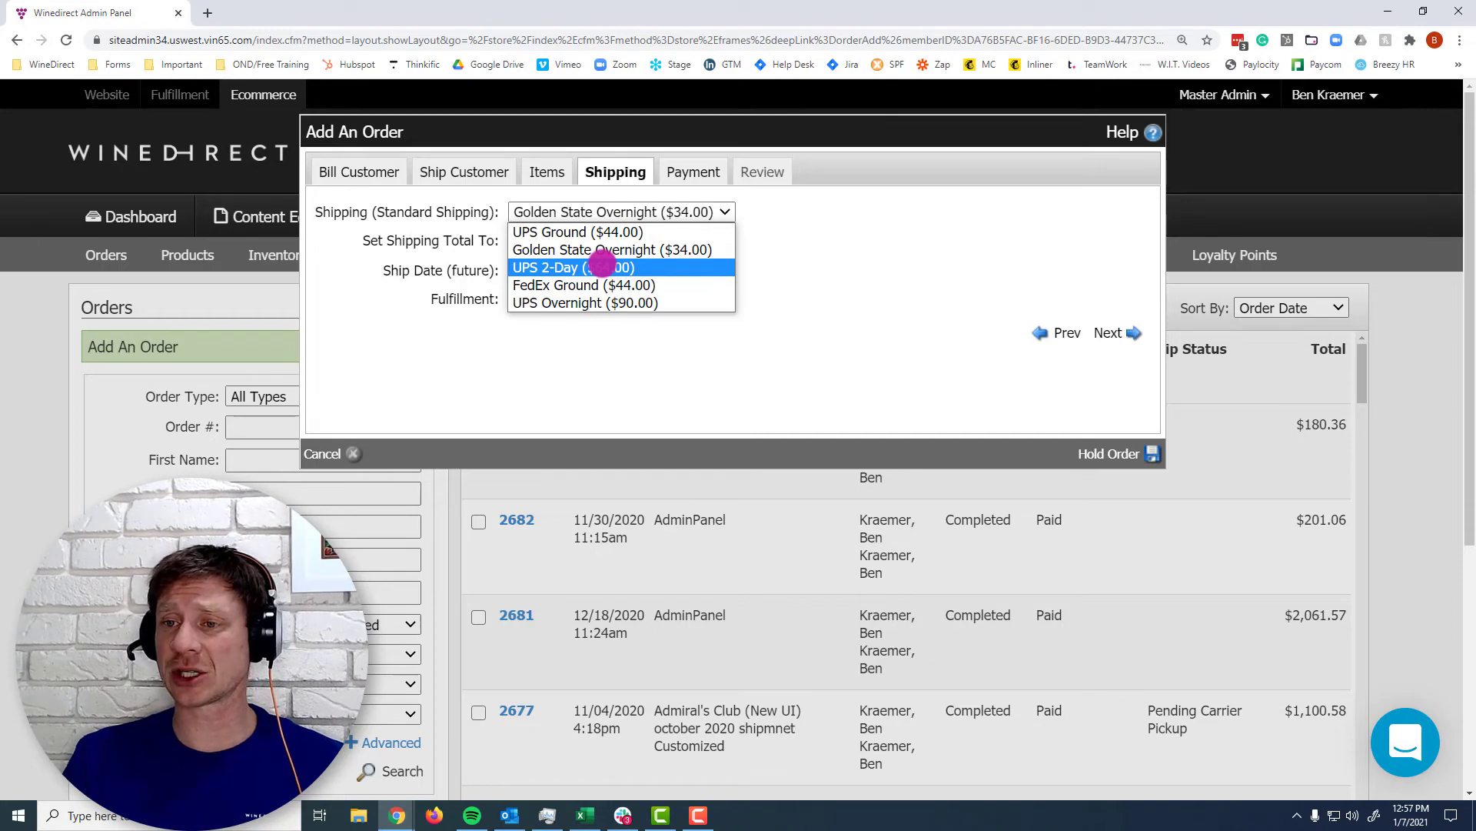
click(584, 302)
Examine the shipping total override, future ship date and fulfillment options, keeping ShipCompliantCheck as the fulfillment choice.
click(525, 237)
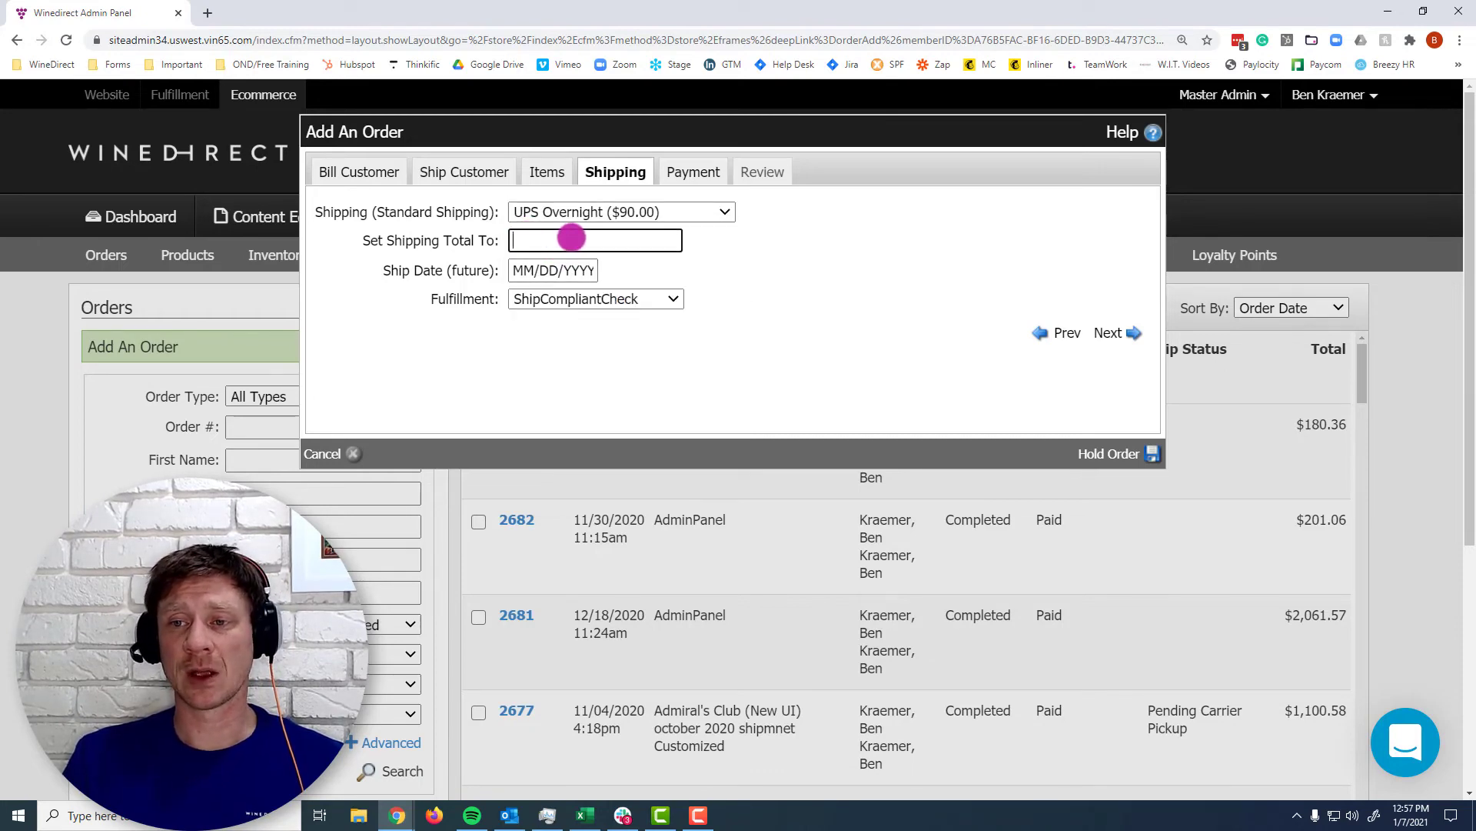
click(537, 270)
click(538, 300)
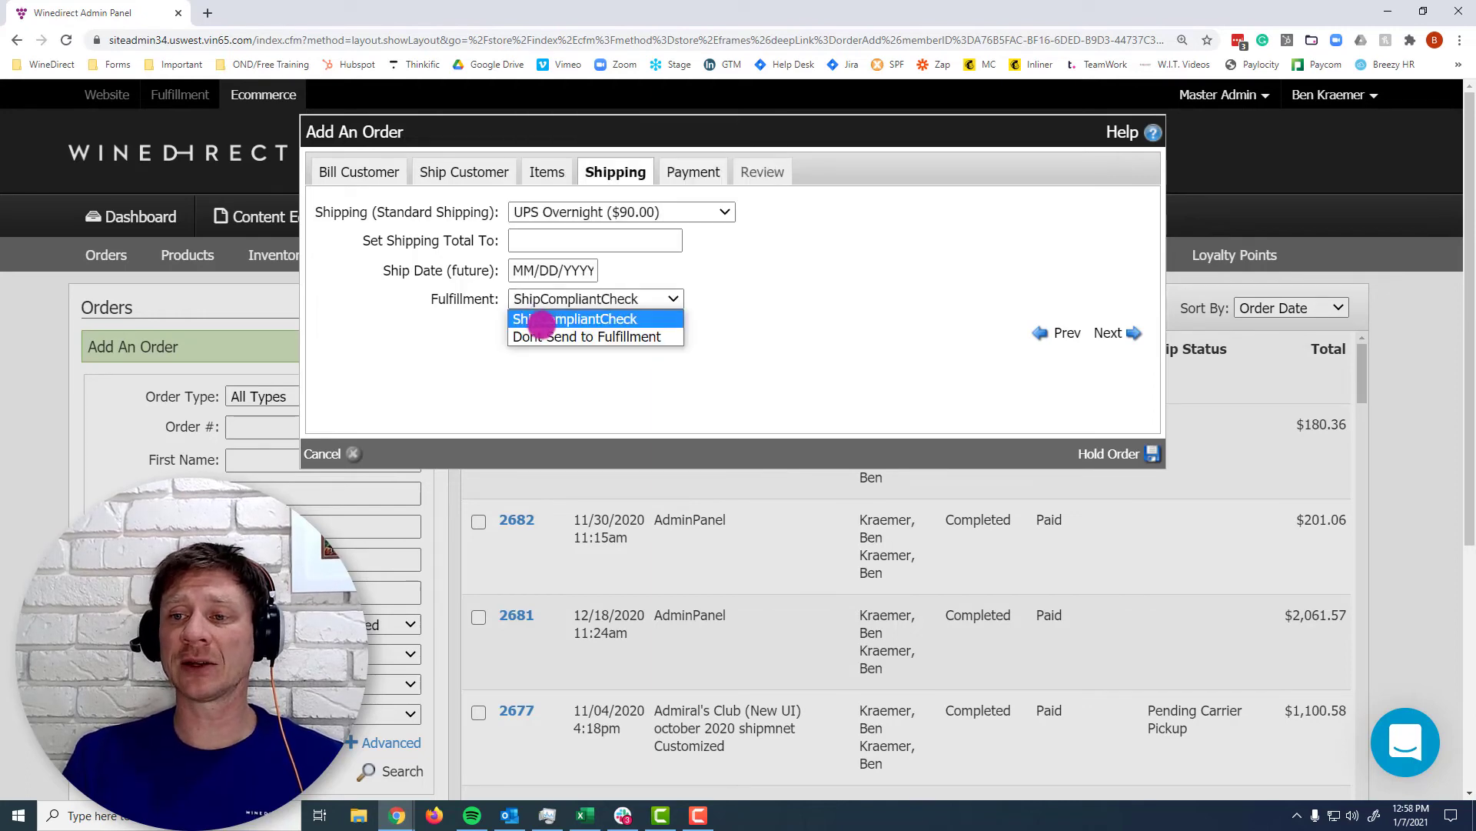
key(Down)
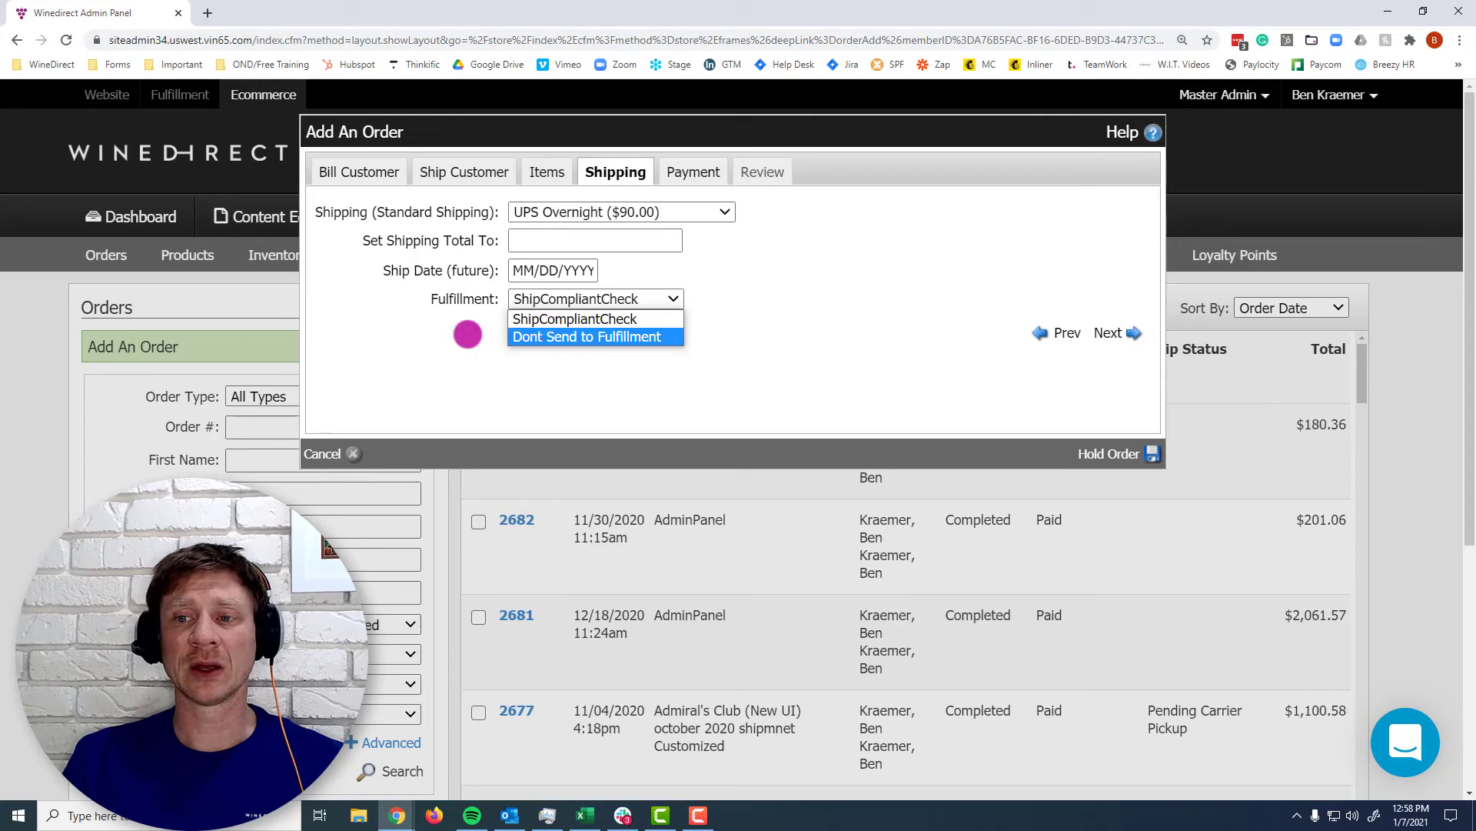
click(468, 333)
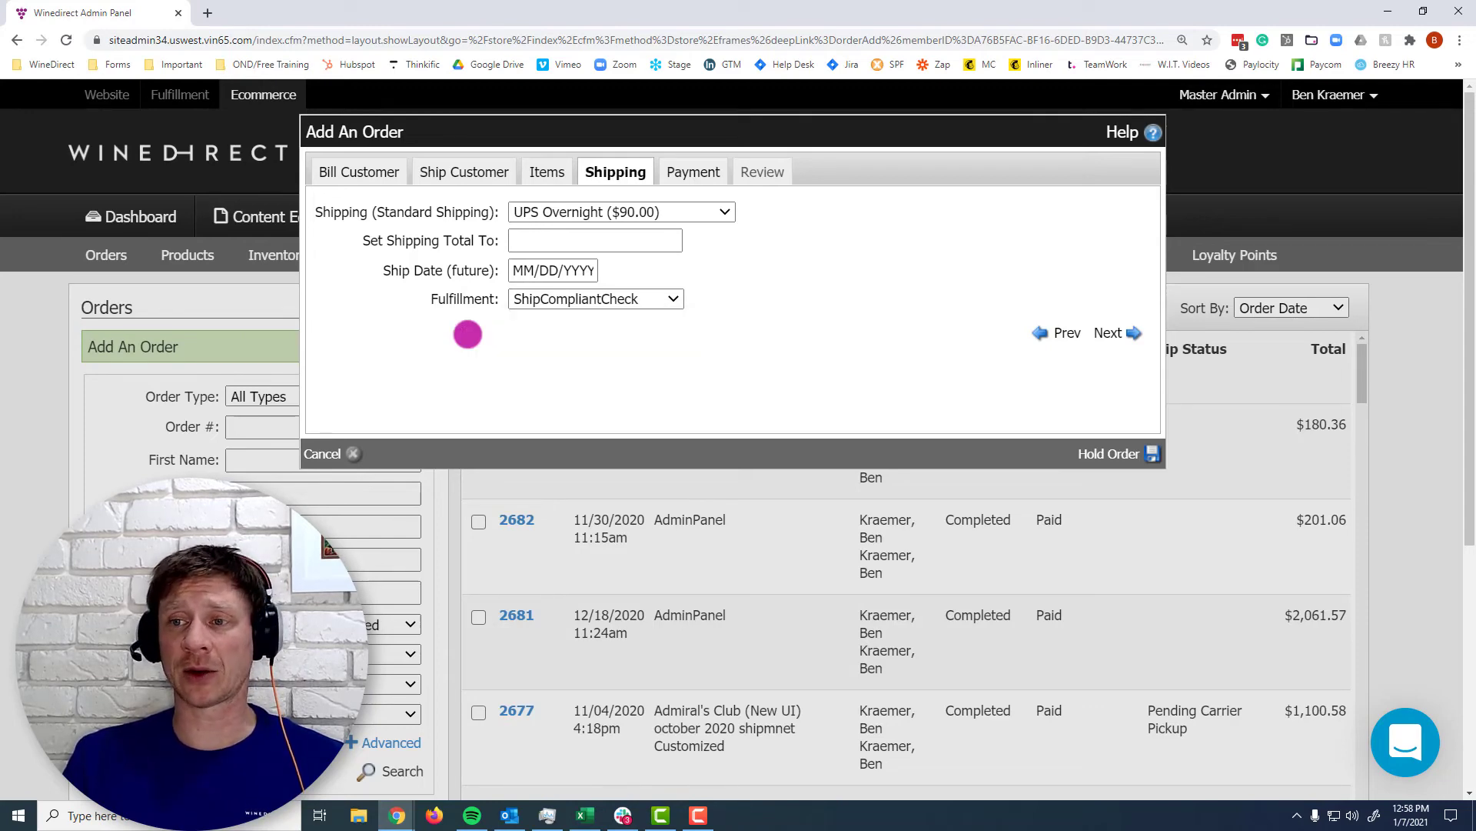
Examine the payment methods available for the order, keeping CreditCard.
click(693, 170)
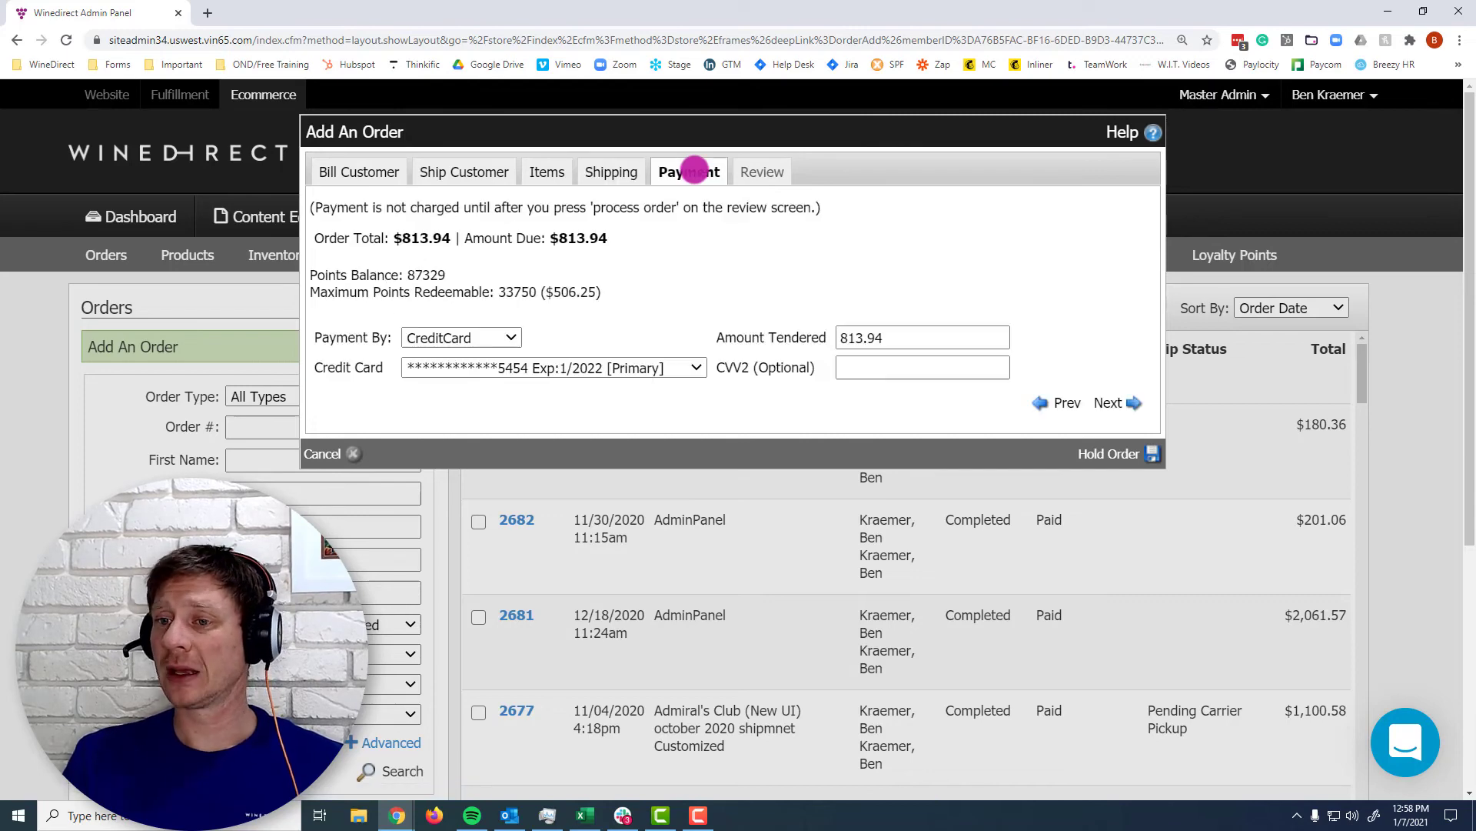
click(498, 338)
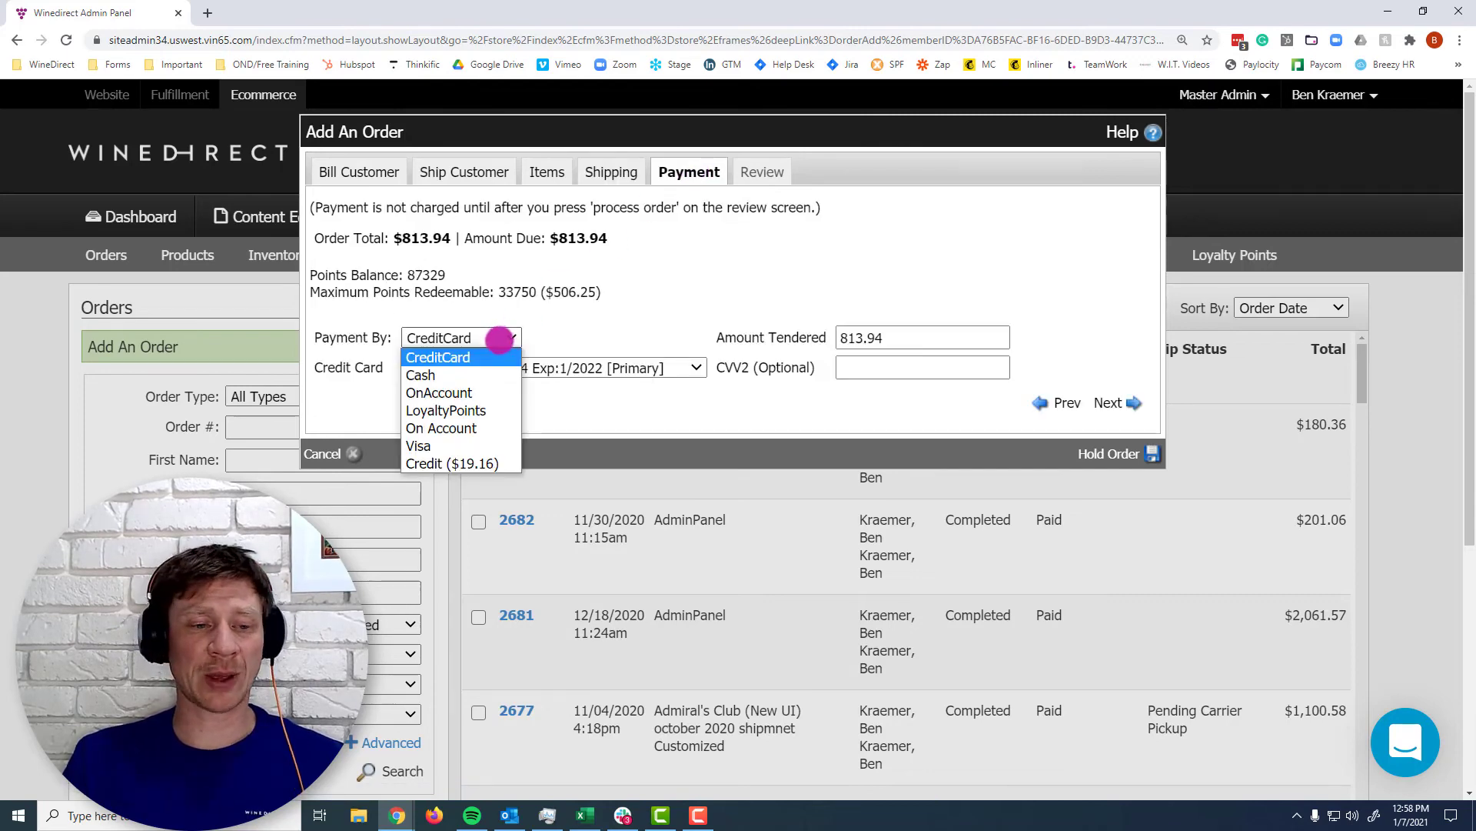
click(579, 413)
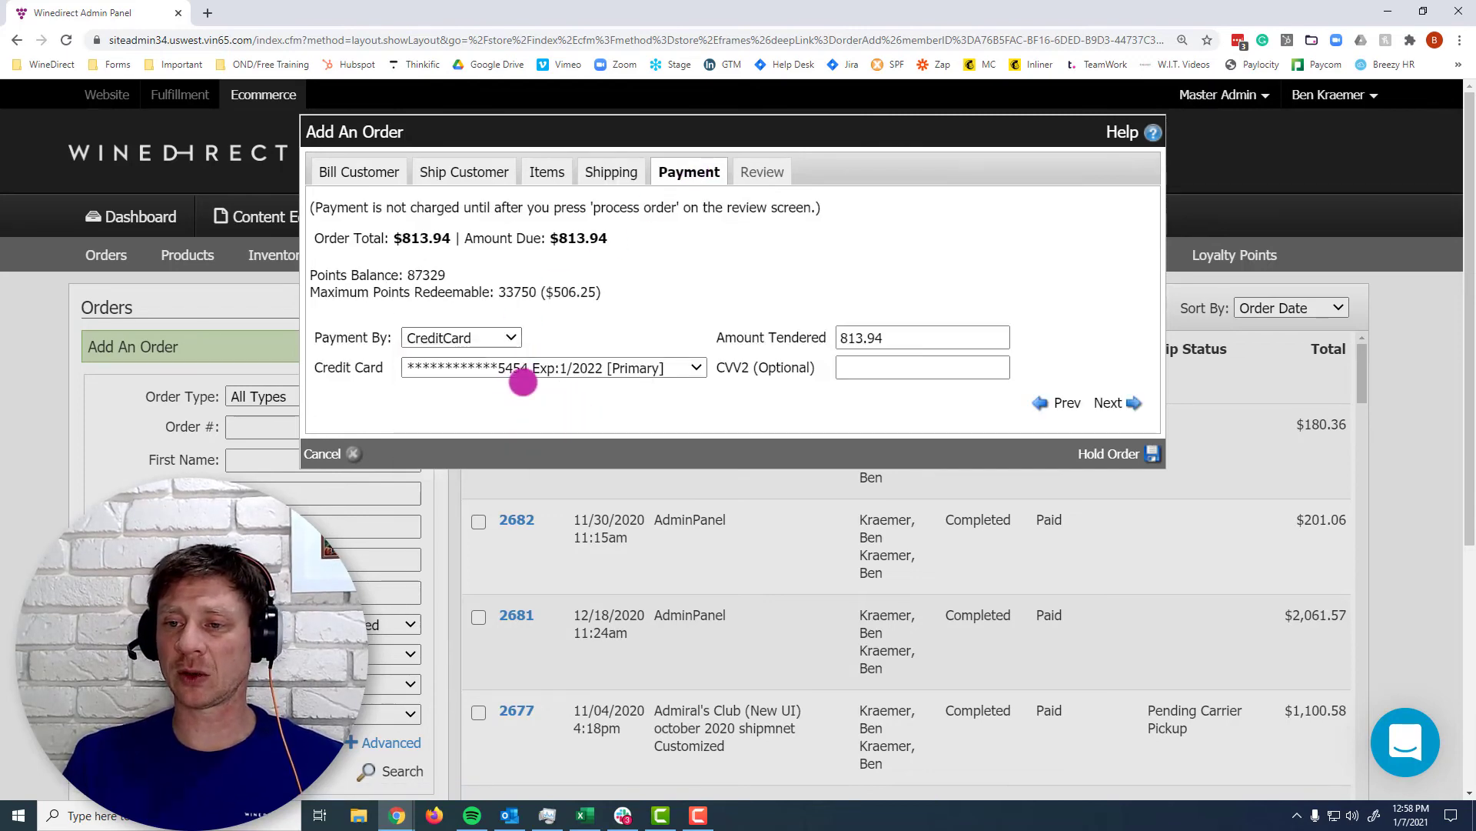
click(494, 336)
Examine the saved, new and one-time credit card options, keeping the contact's primary card on file.
click(527, 369)
key(Down)
key(Down)
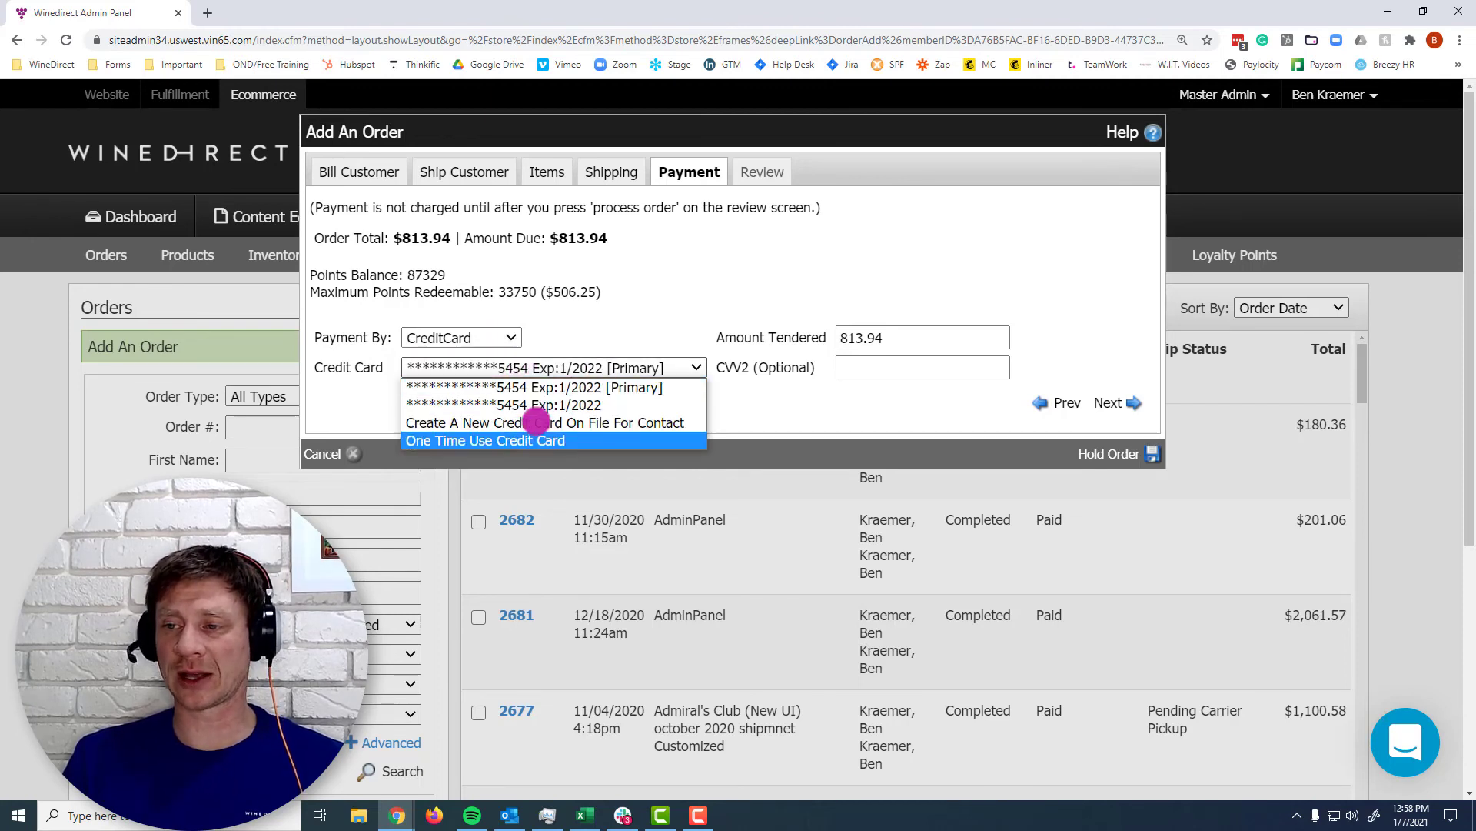
key(Up)
key(Up)
key(Up)
key(Return)
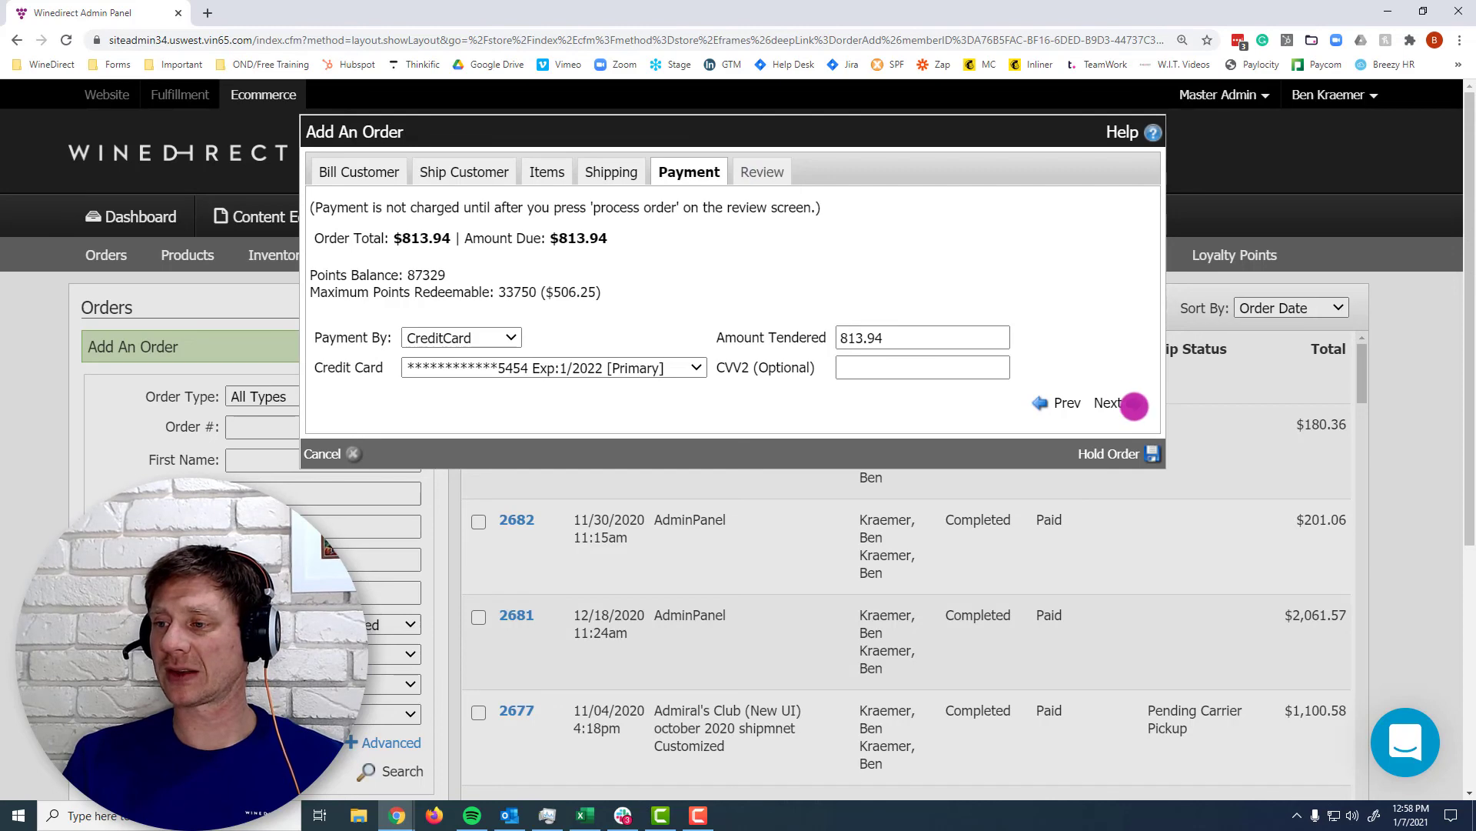
Proceed to the order review and process the order.
click(1134, 406)
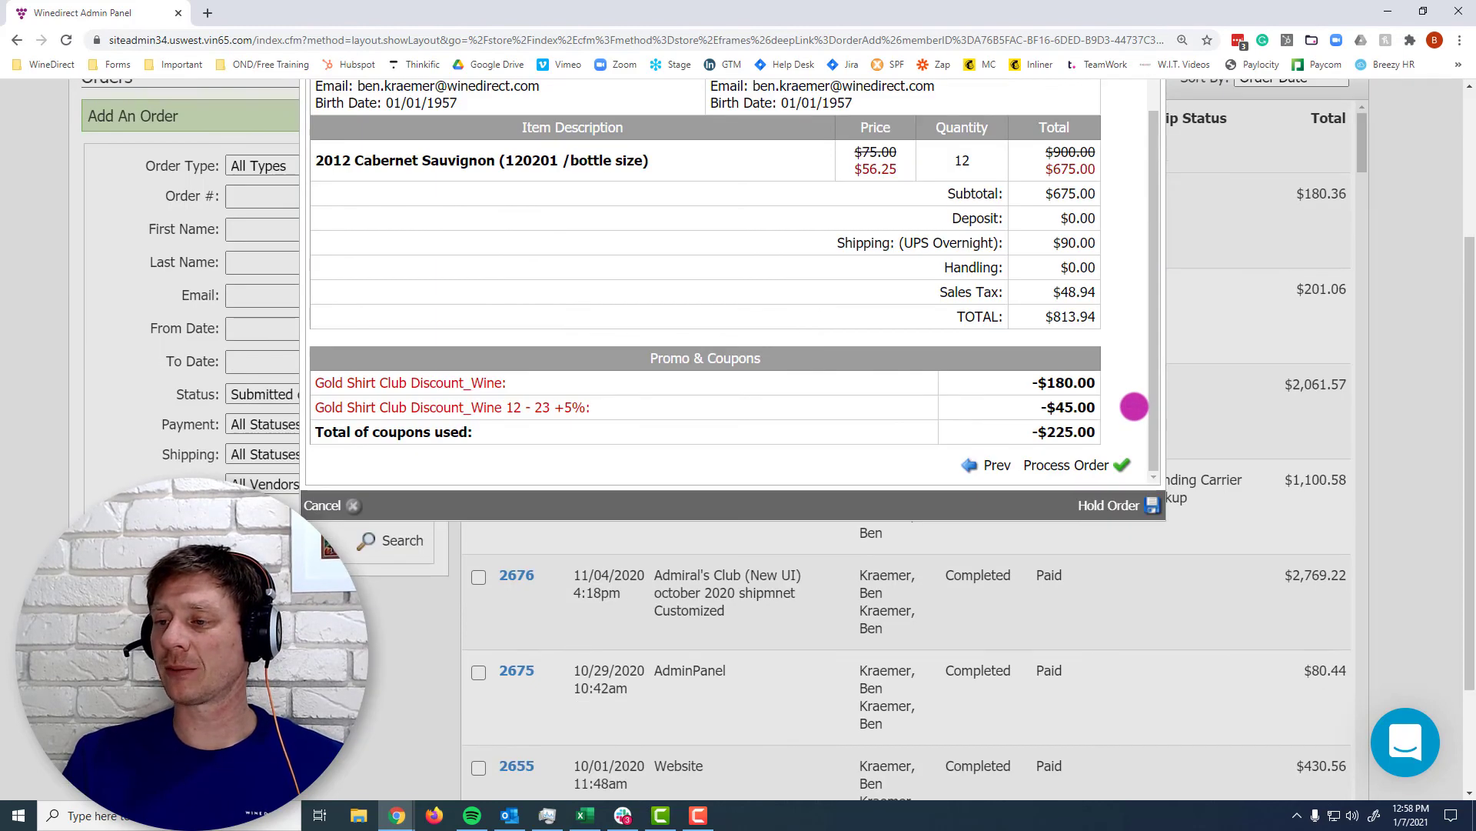
click(1081, 463)
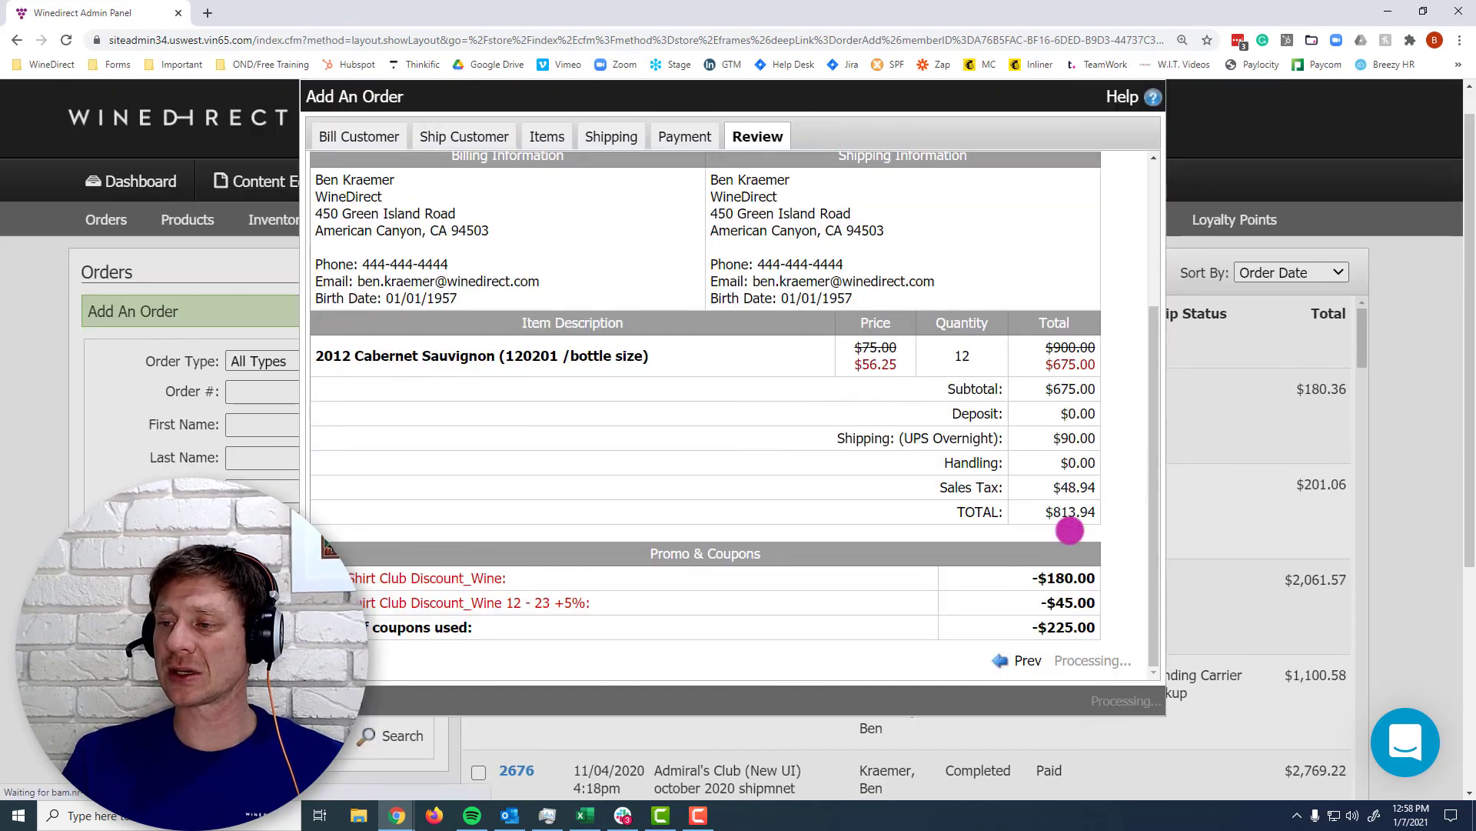